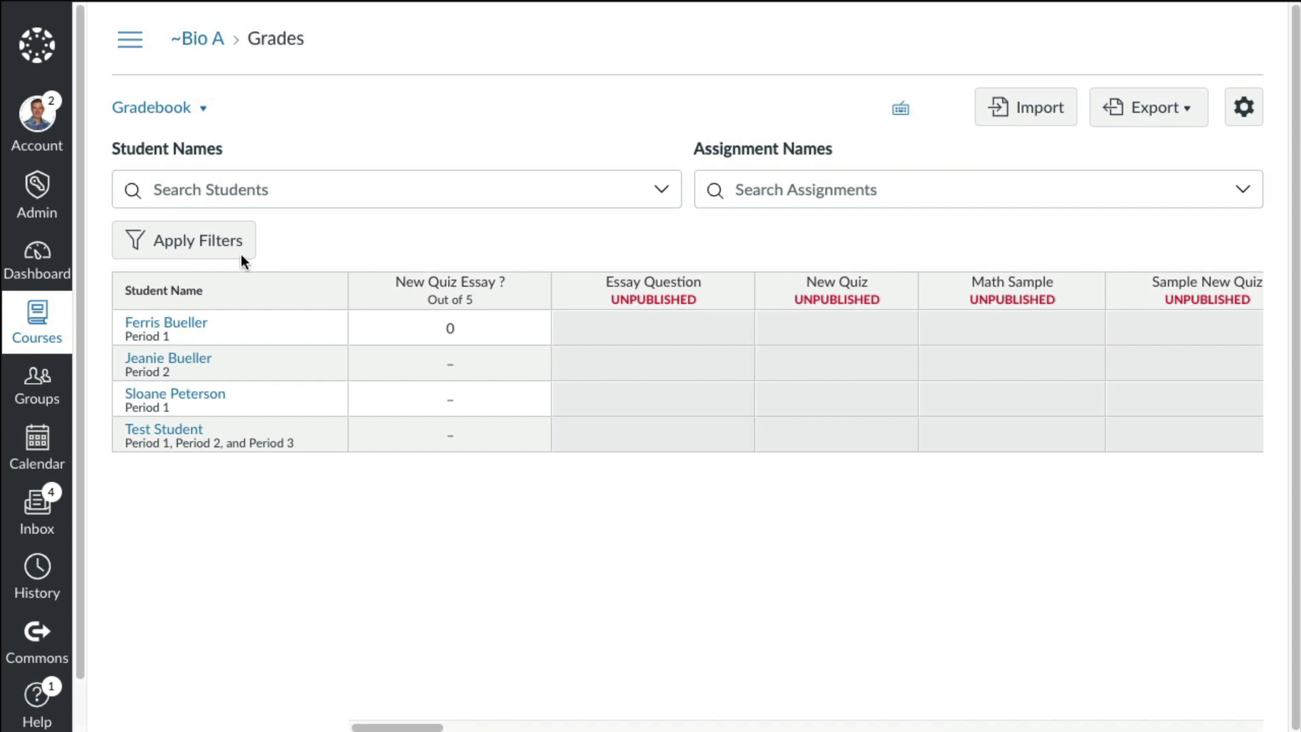
Try filtering the gradebook to the Period 2 section, then remove that filter
click(194, 244)
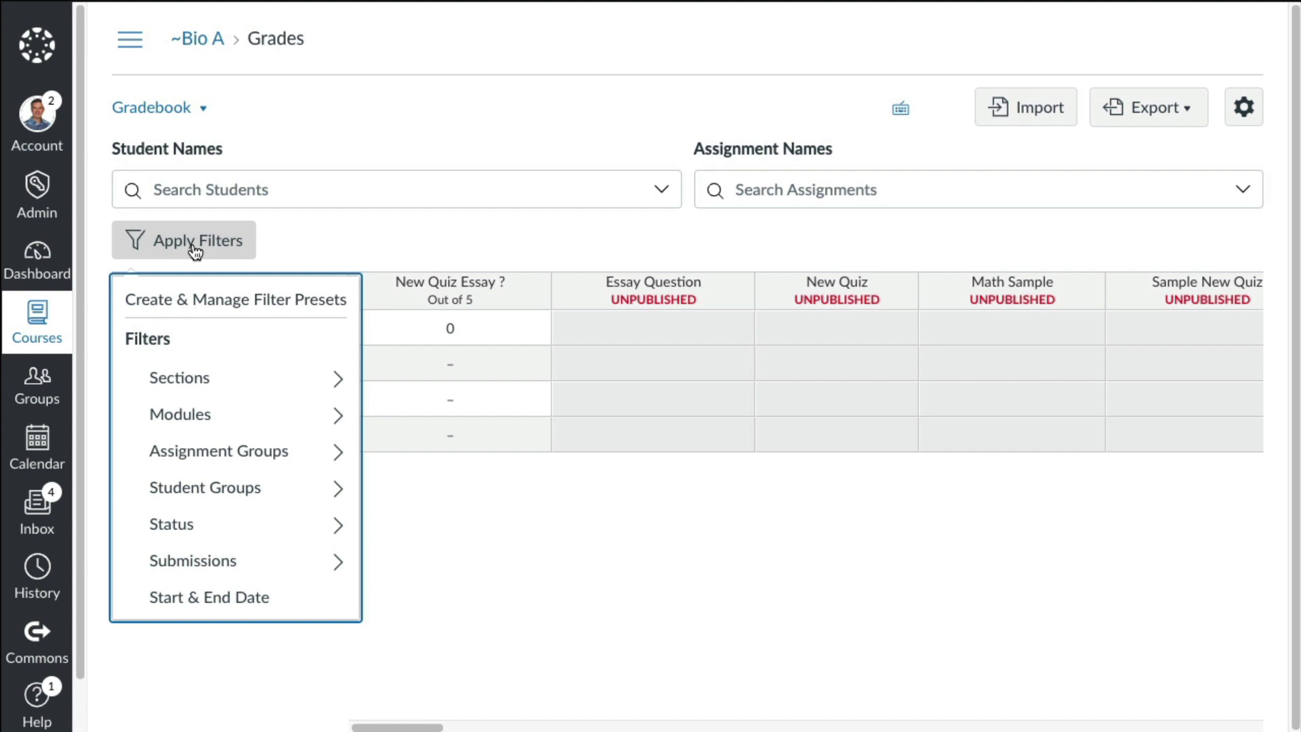
click(212, 387)
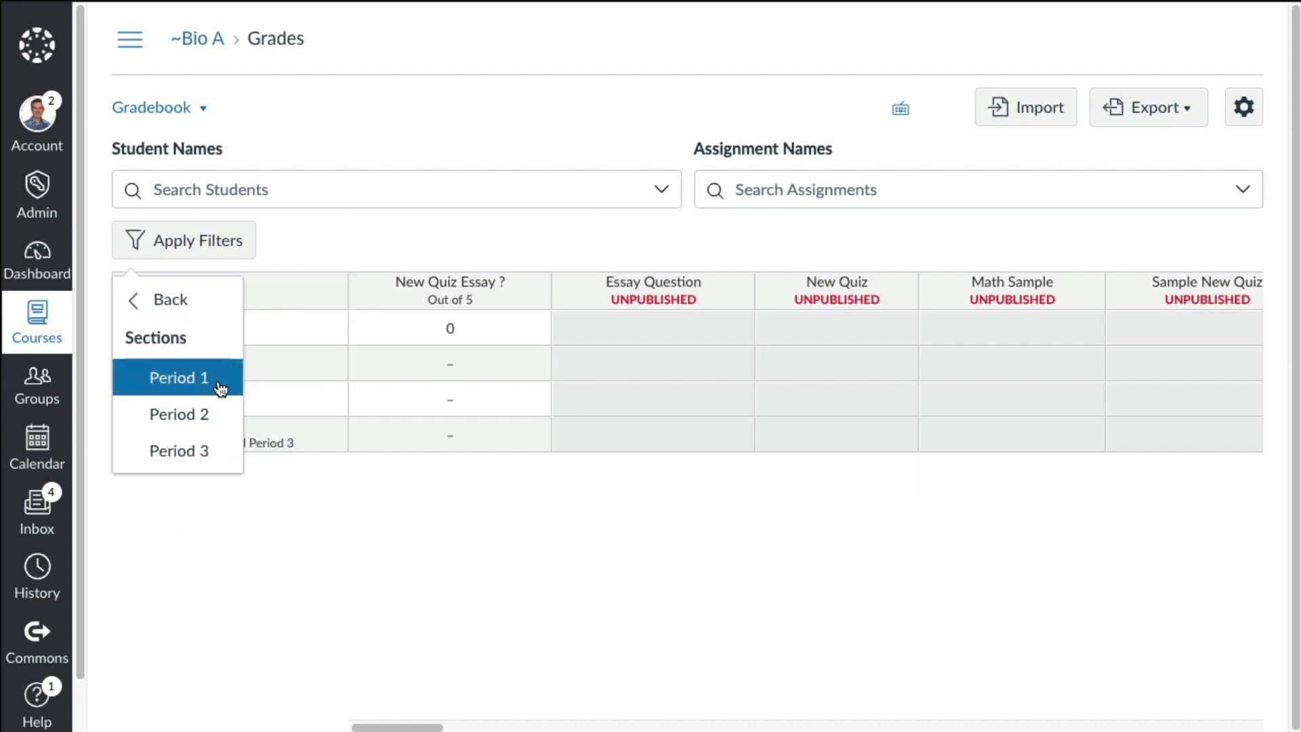
click(195, 413)
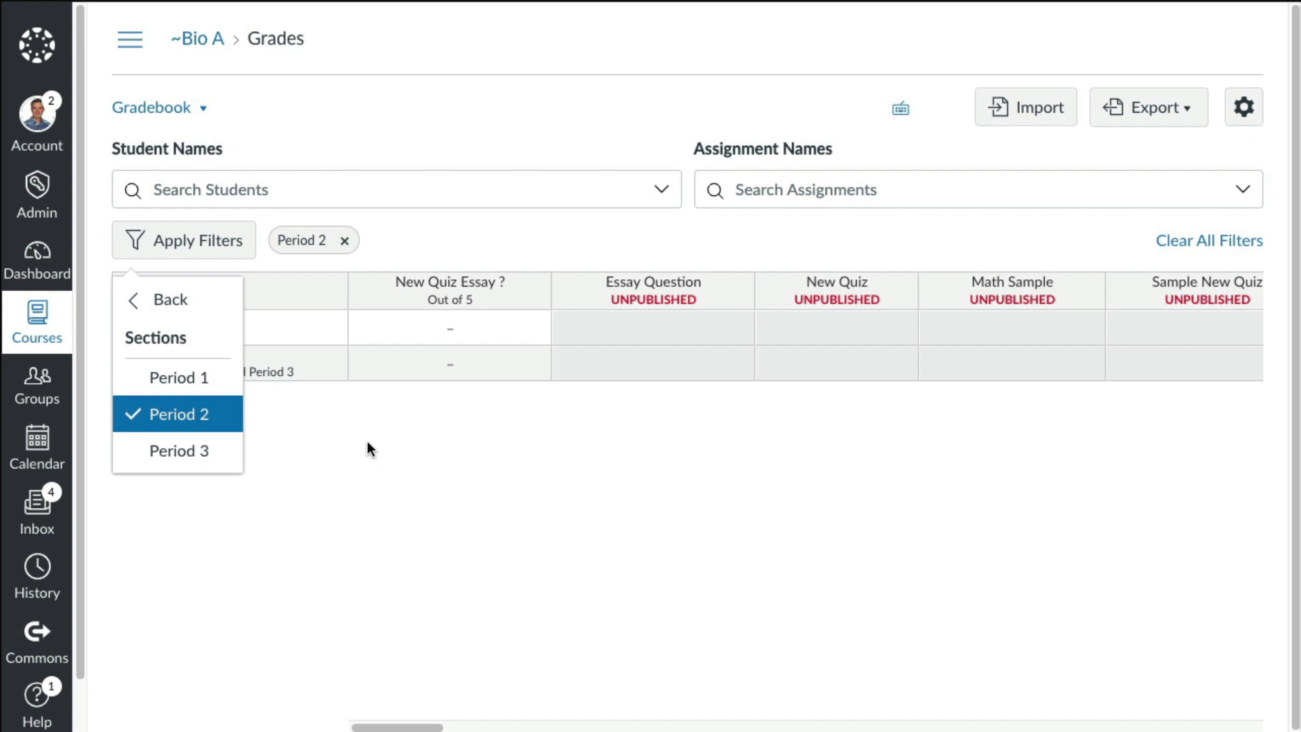
click(347, 243)
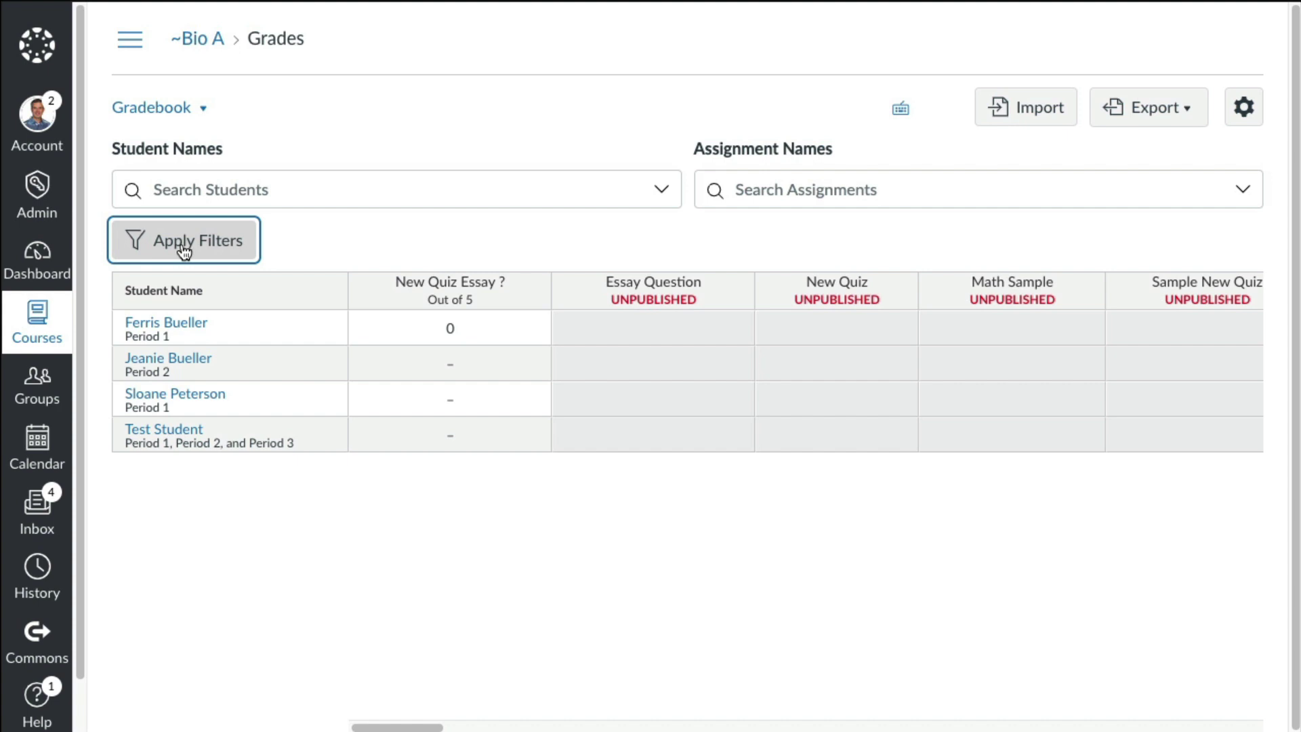
Create and save a filter preset named 'Period 1' limited to the Period 1 section
click(185, 250)
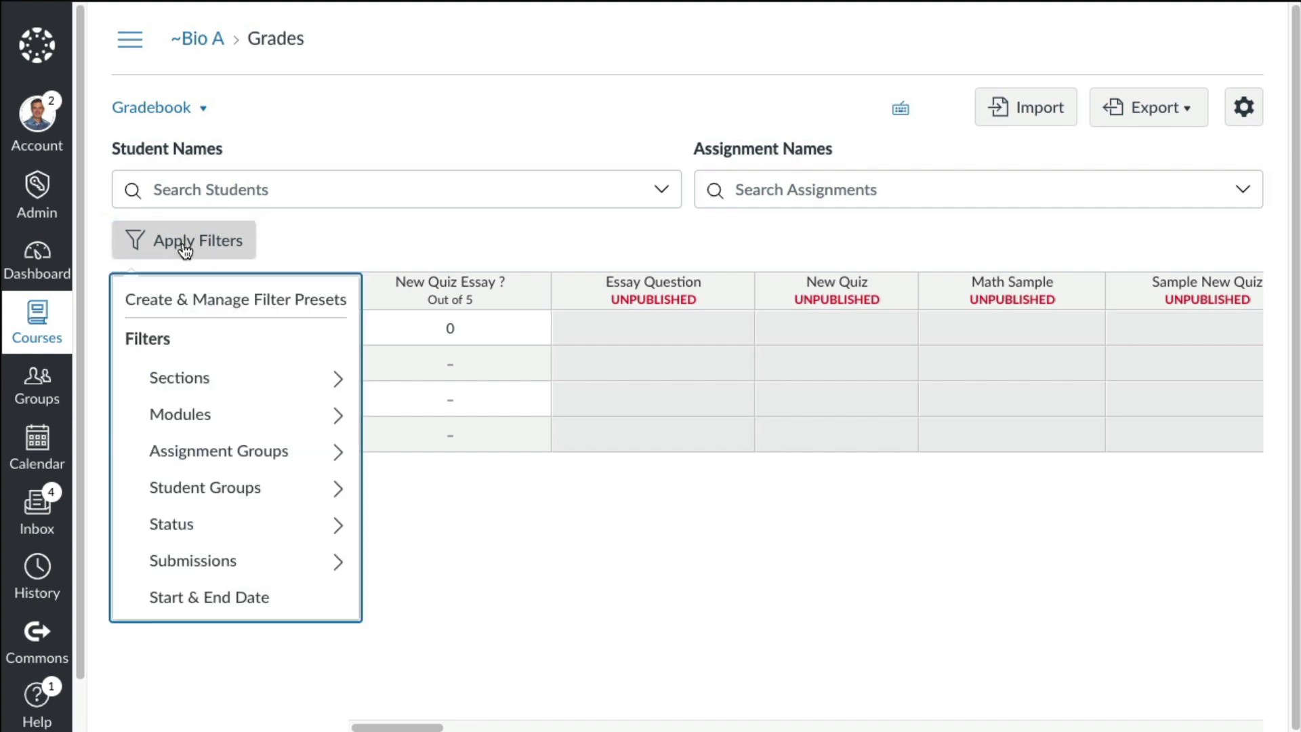
click(184, 307)
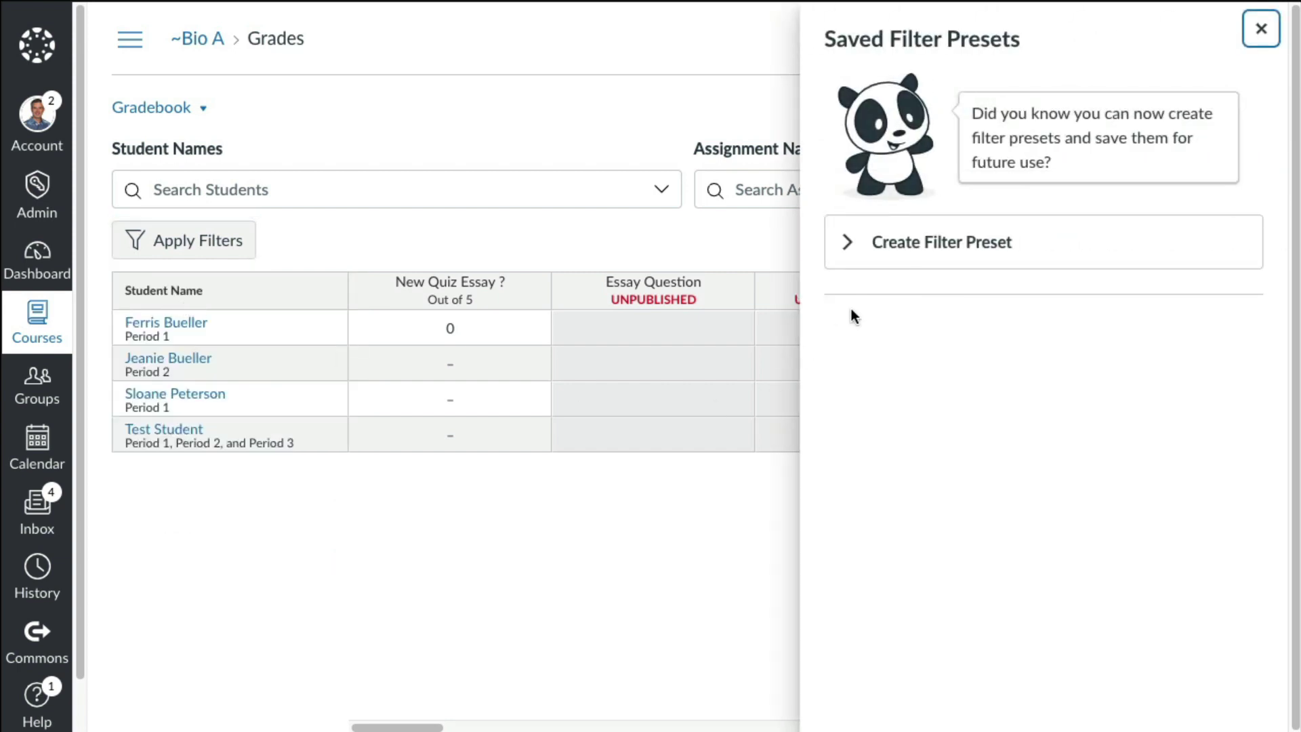
click(847, 244)
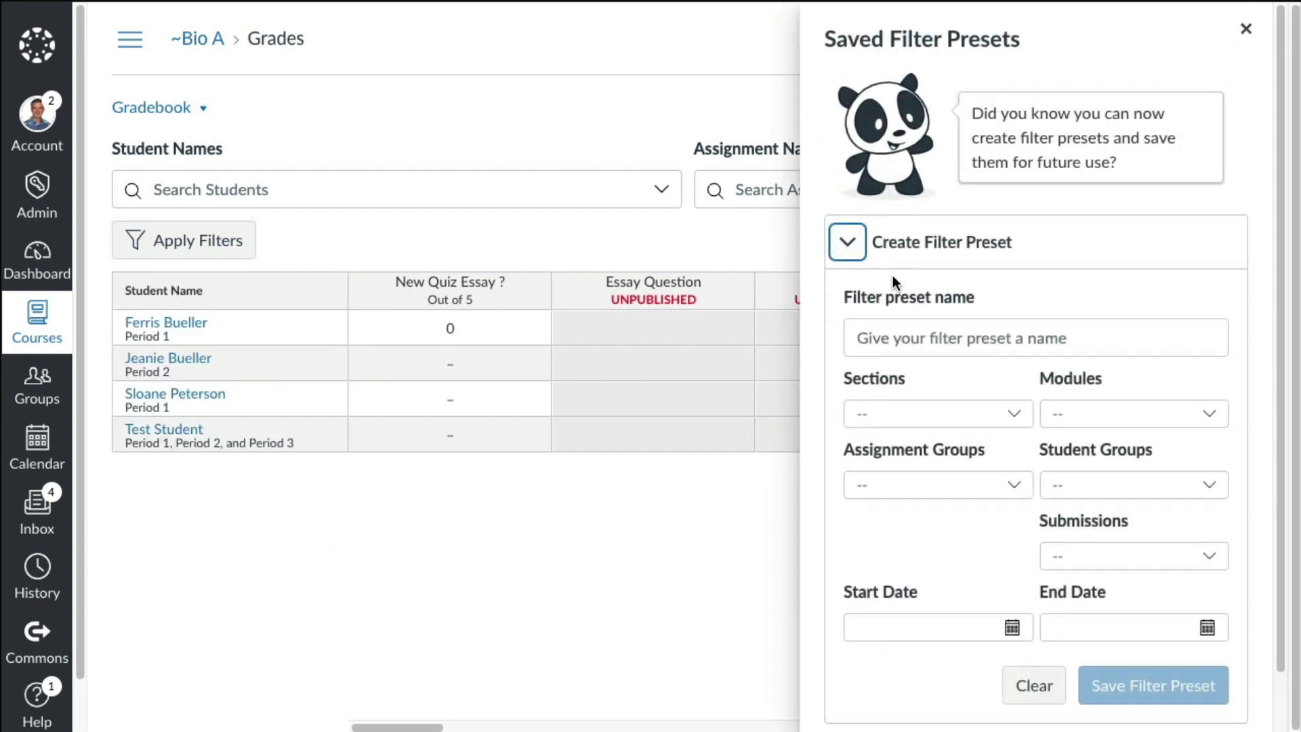
click(913, 337)
text(P)
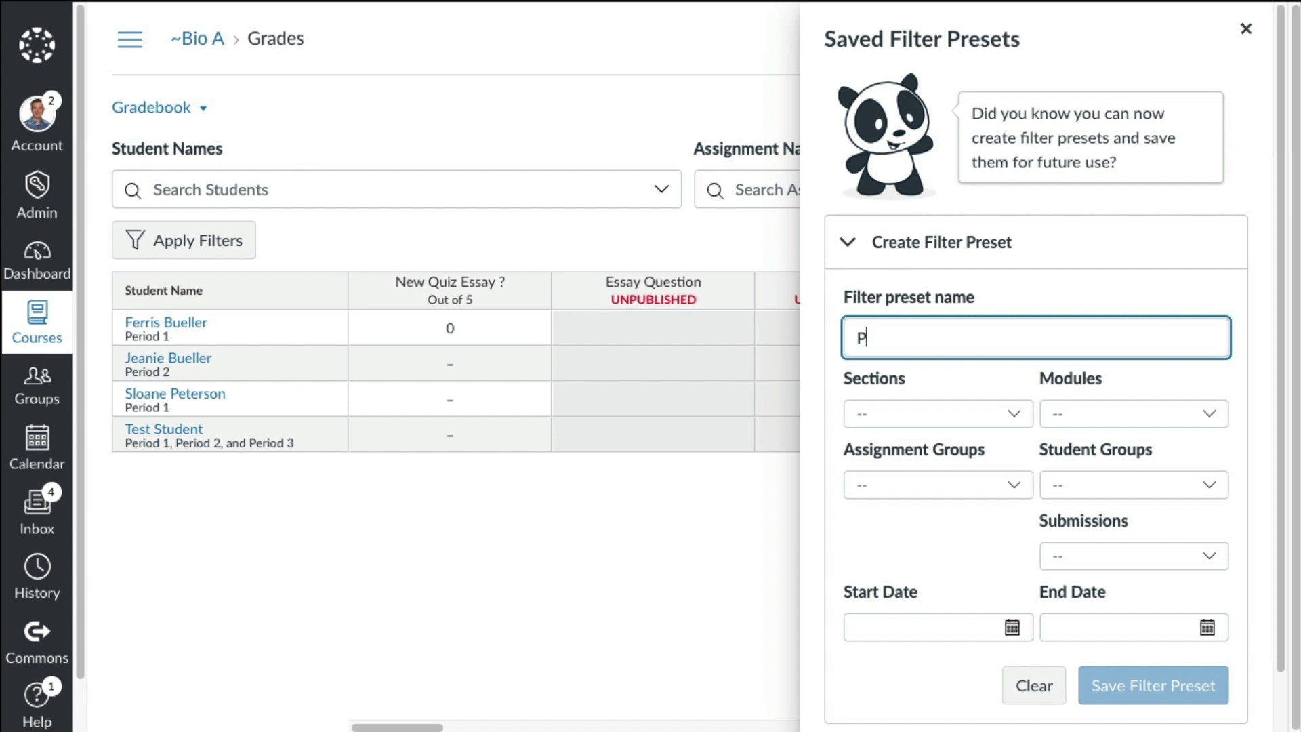
text(eriod 1)
click(1012, 413)
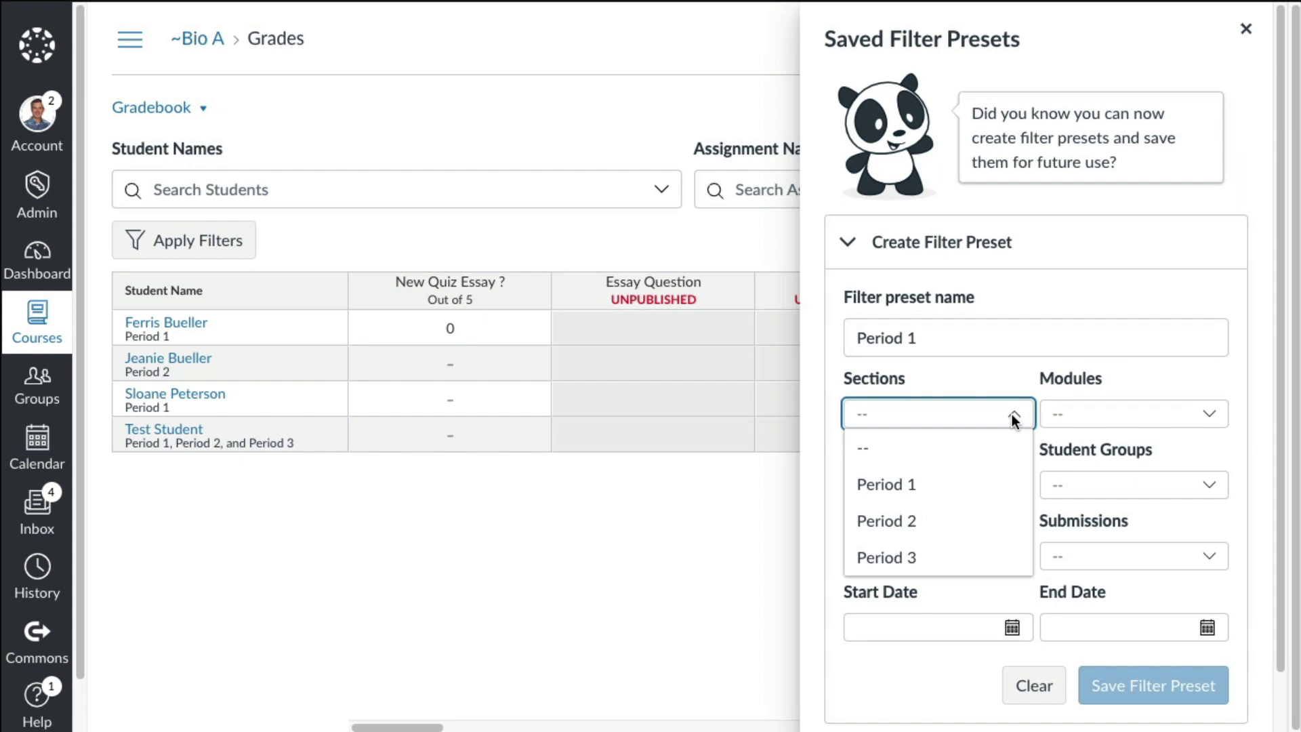
click(934, 485)
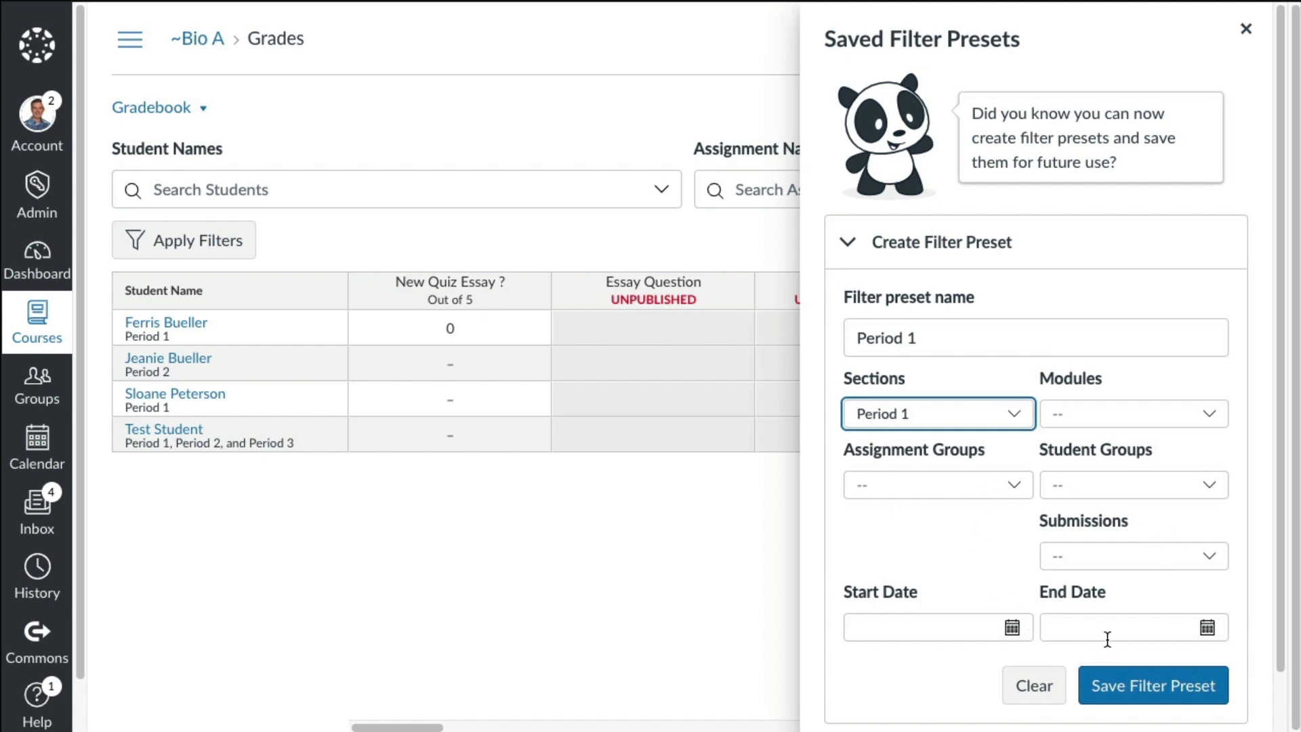
click(1135, 690)
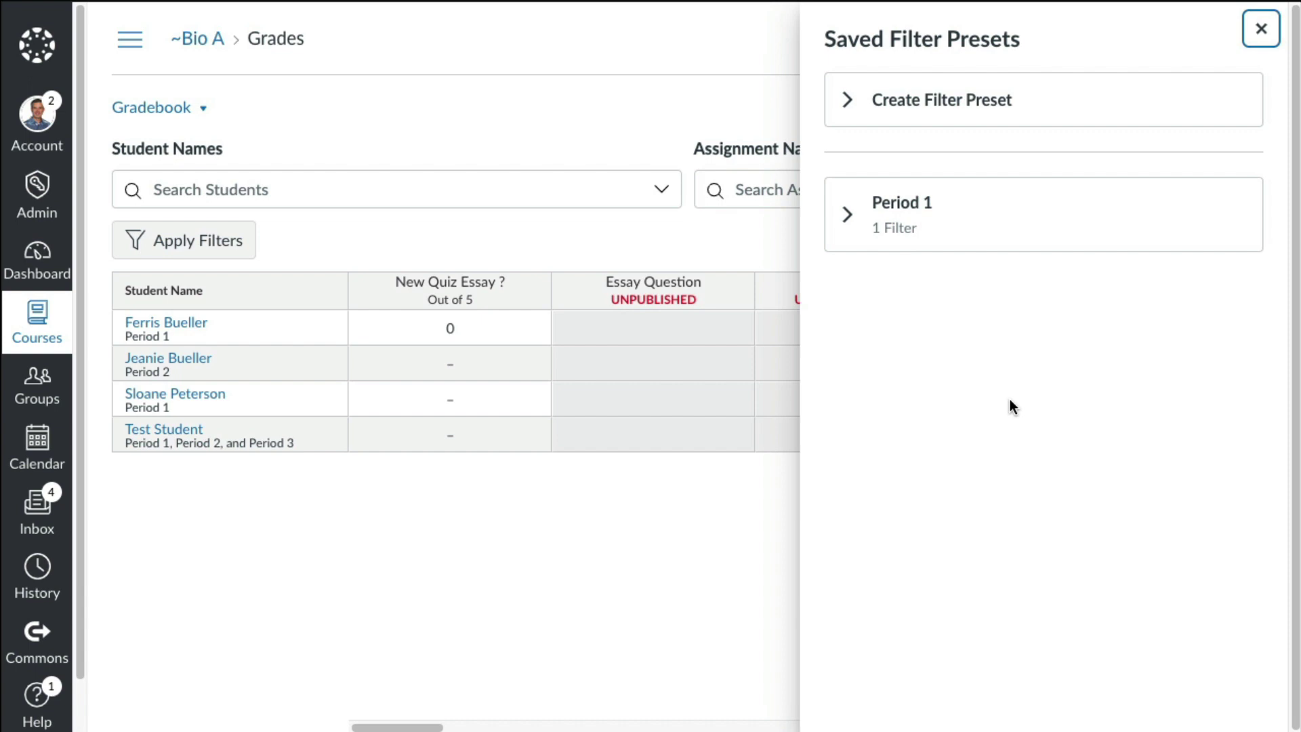
Create and save a second preset named 'Period 2' limited to the Period 2 section
click(849, 100)
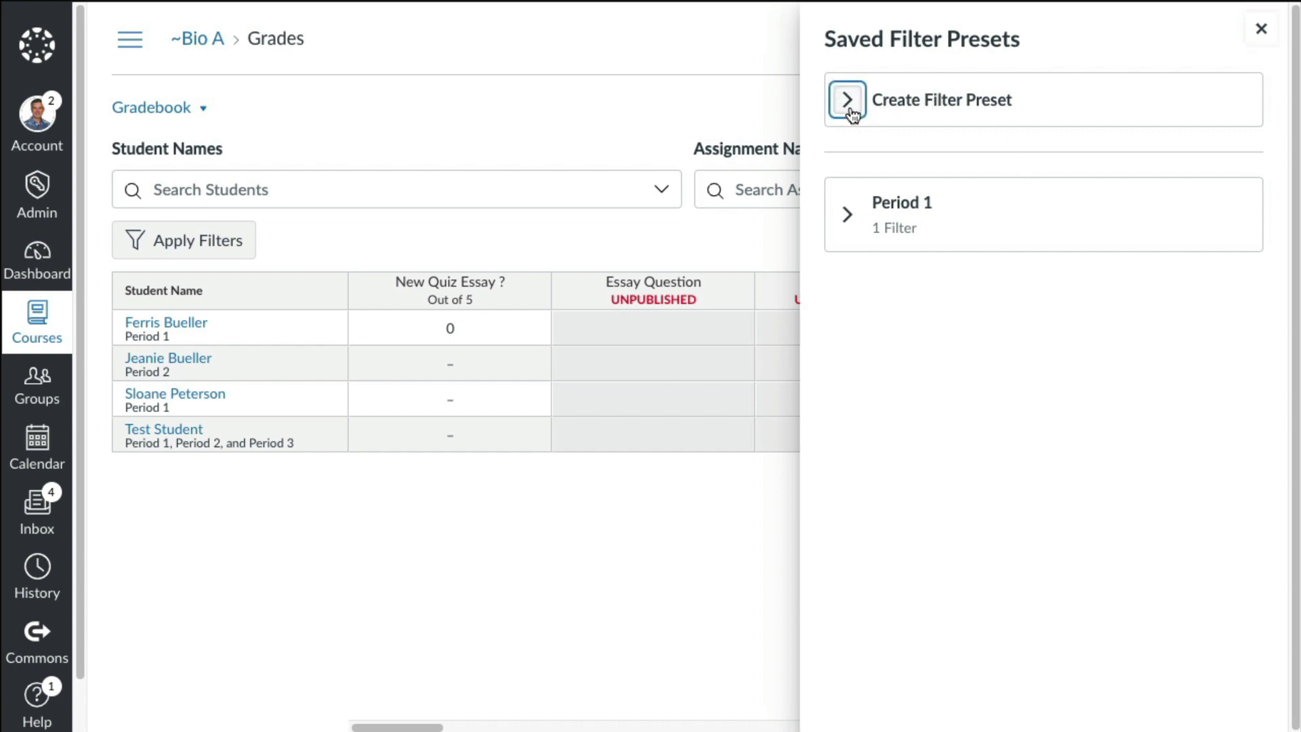
click(896, 195)
text(Period 2)
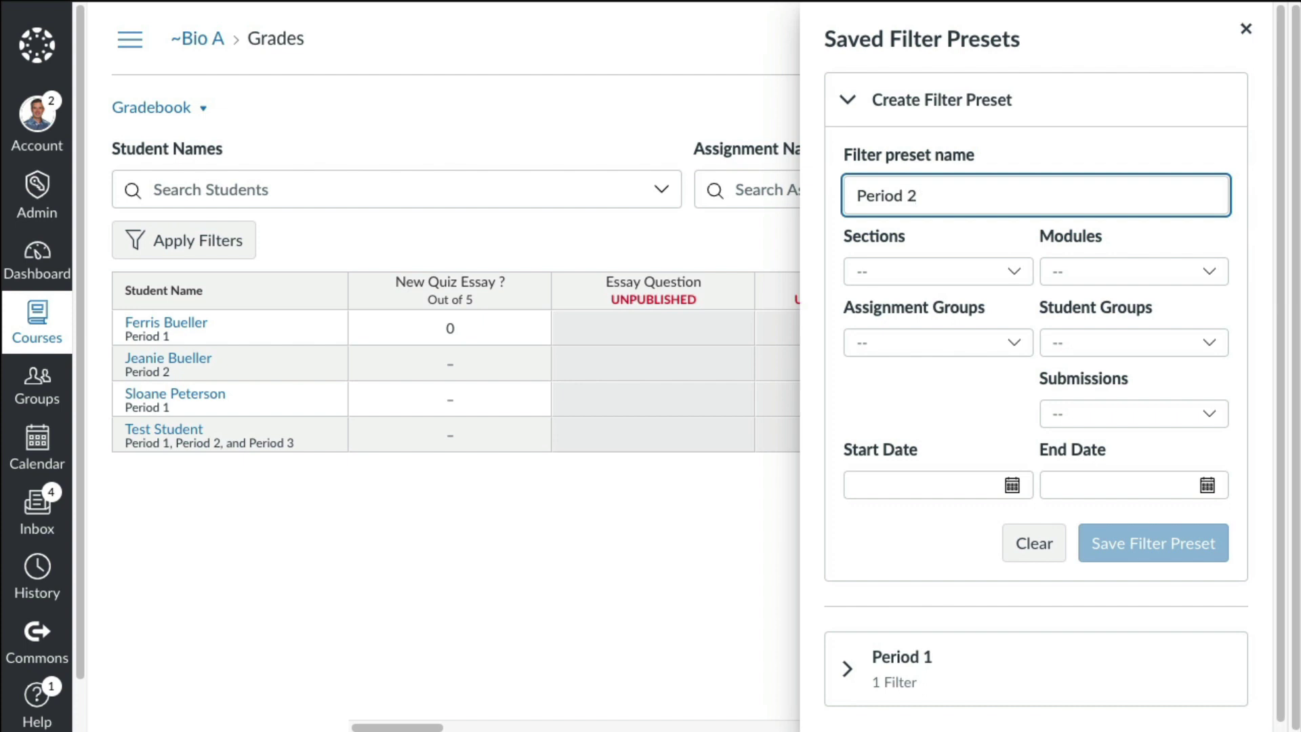
click(896, 273)
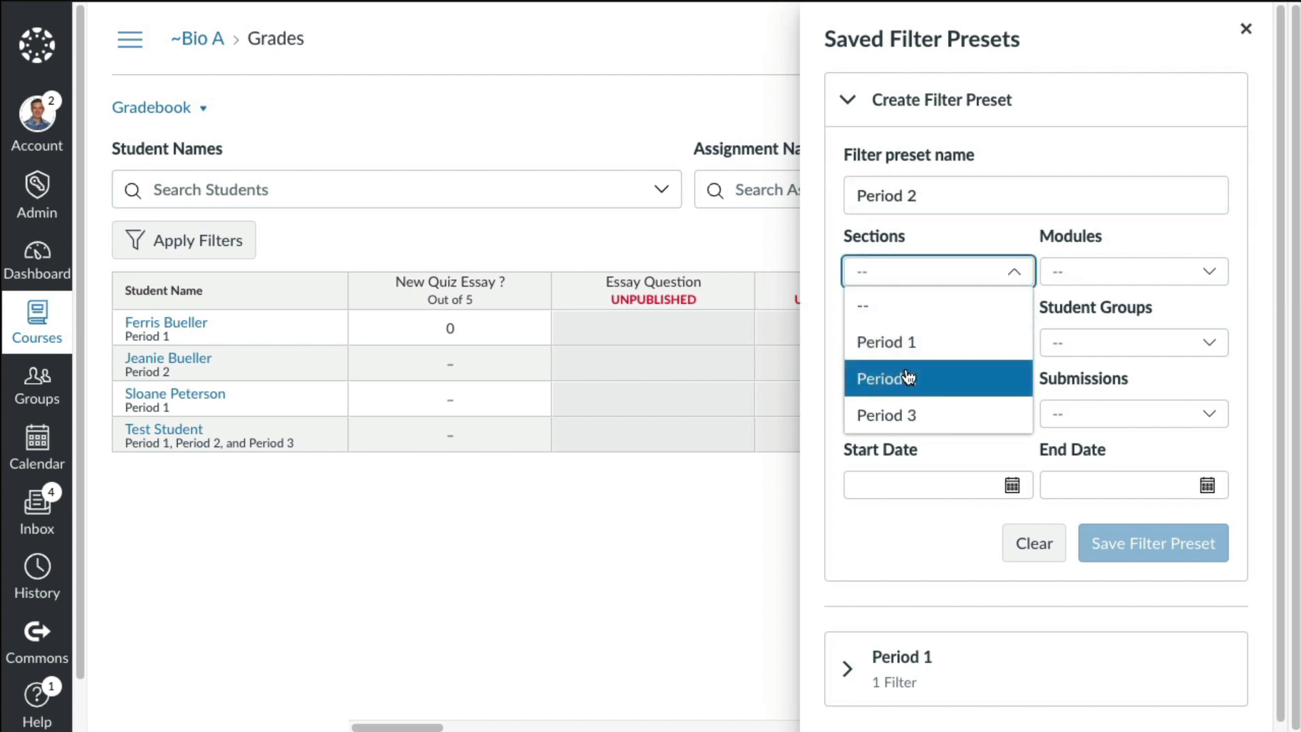
click(910, 378)
click(1156, 544)
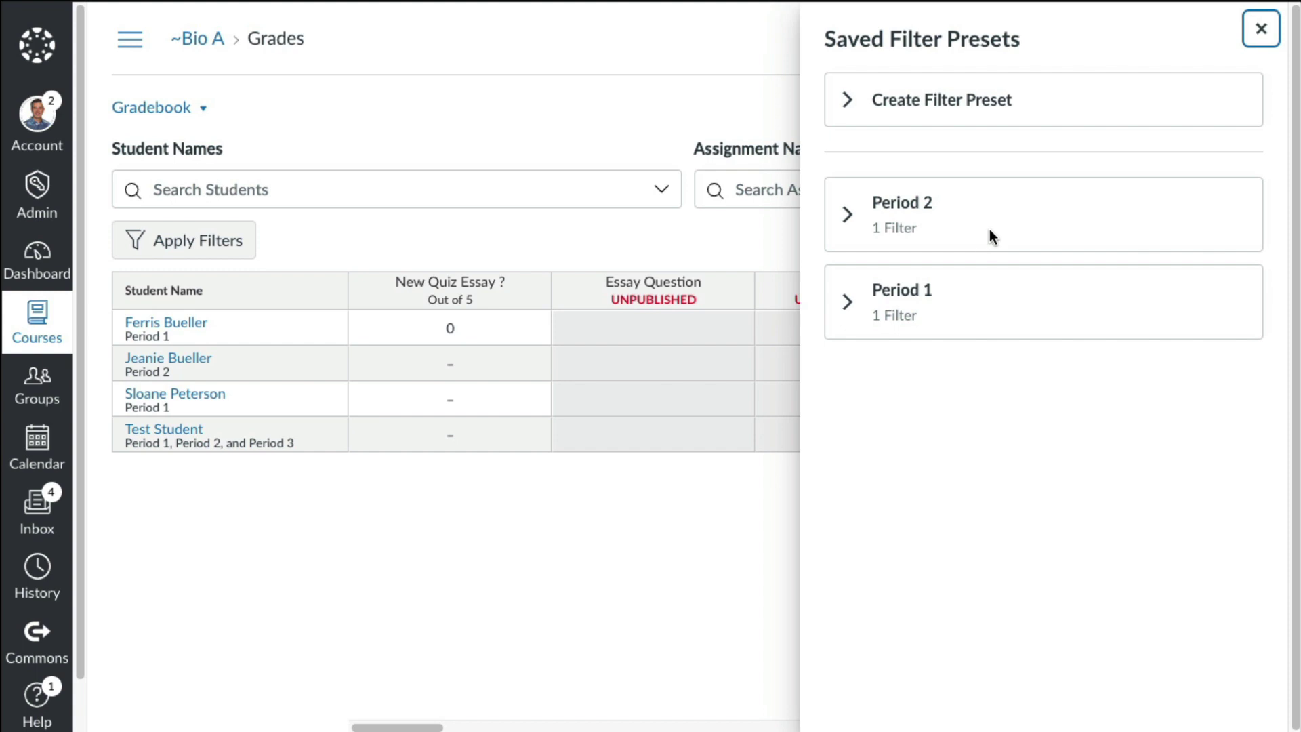
click(1249, 41)
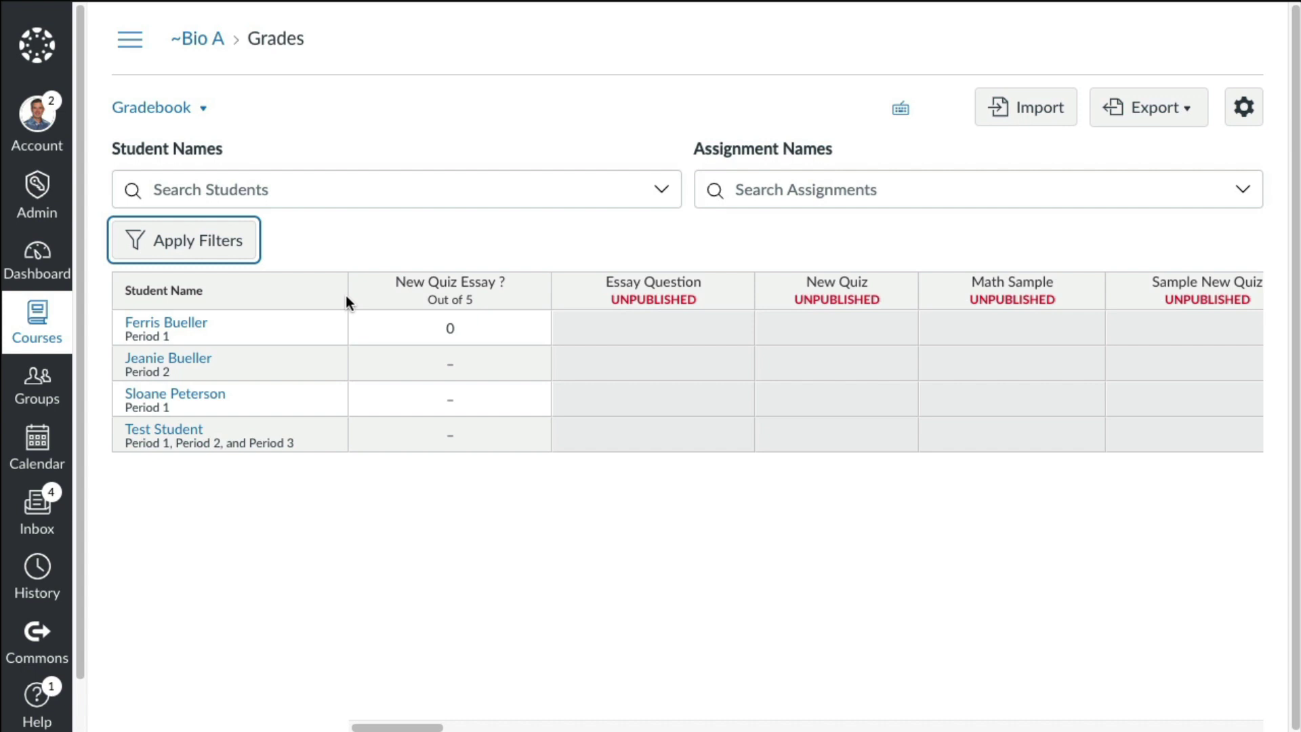
click(218, 251)
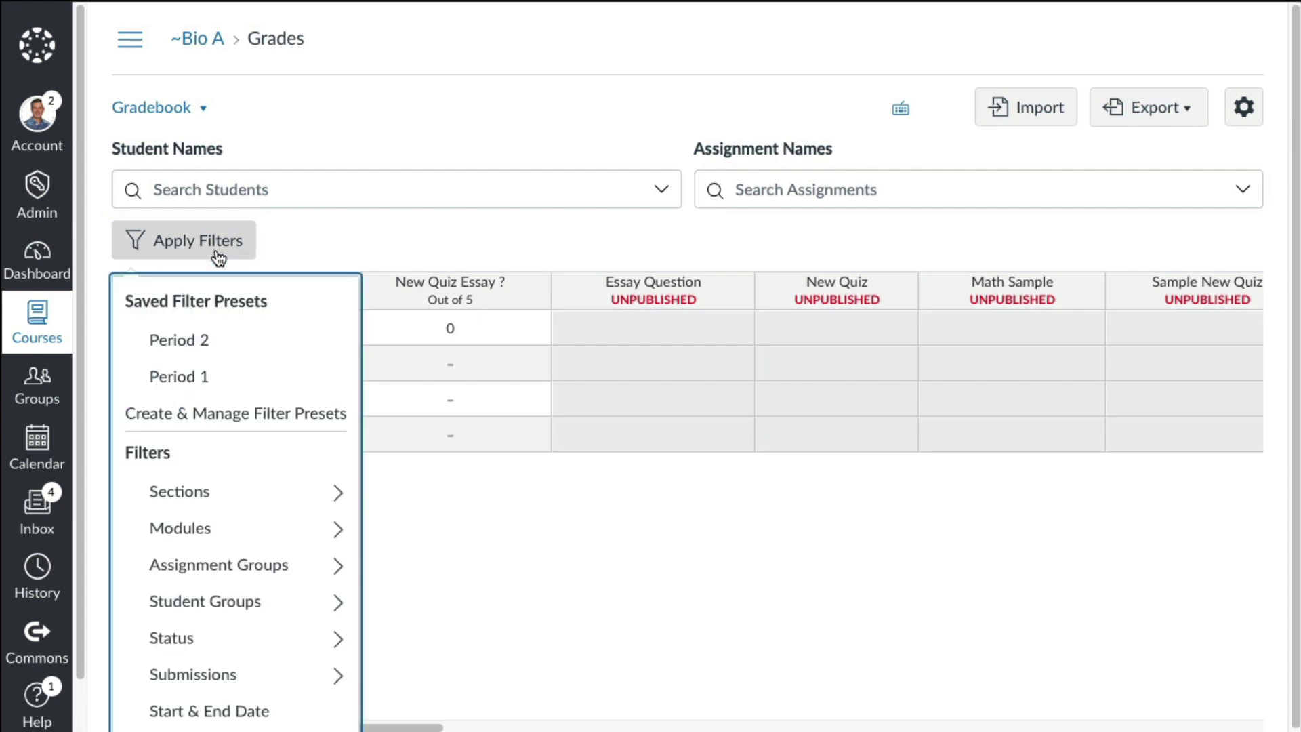
click(199, 352)
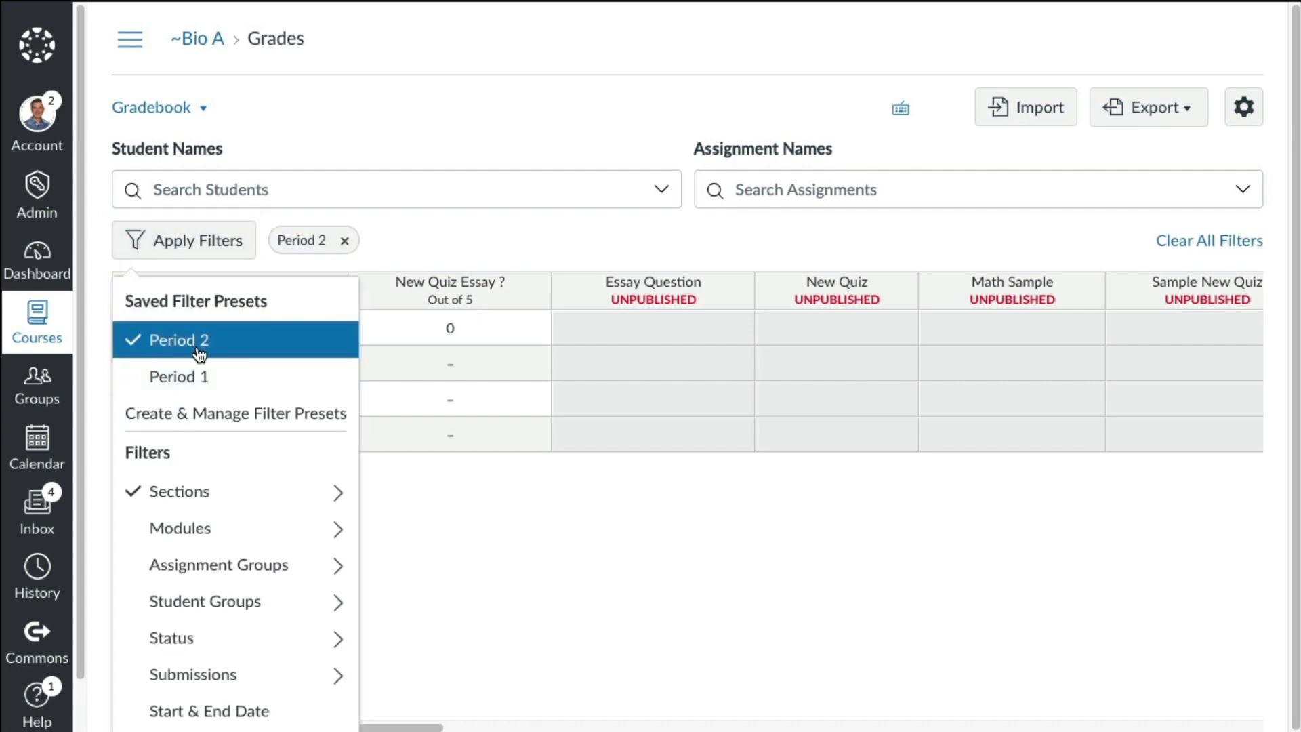
click(595, 595)
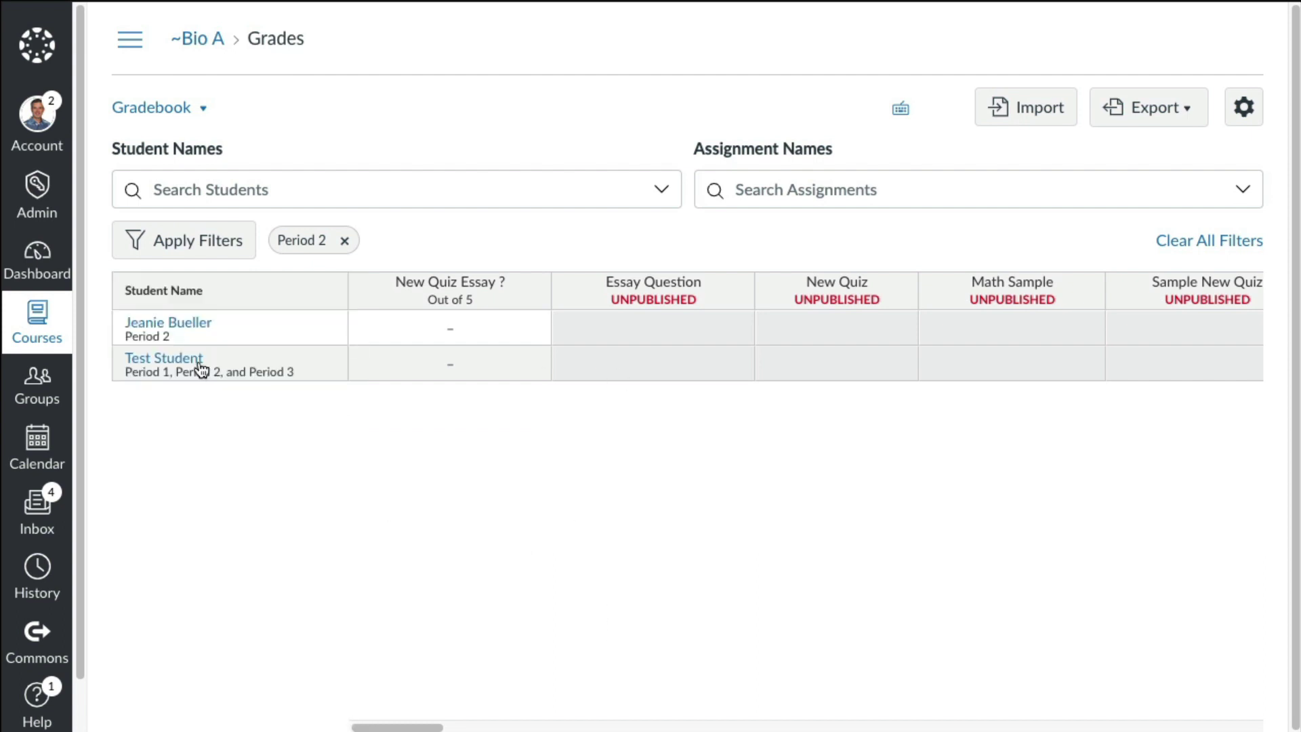
click(345, 243)
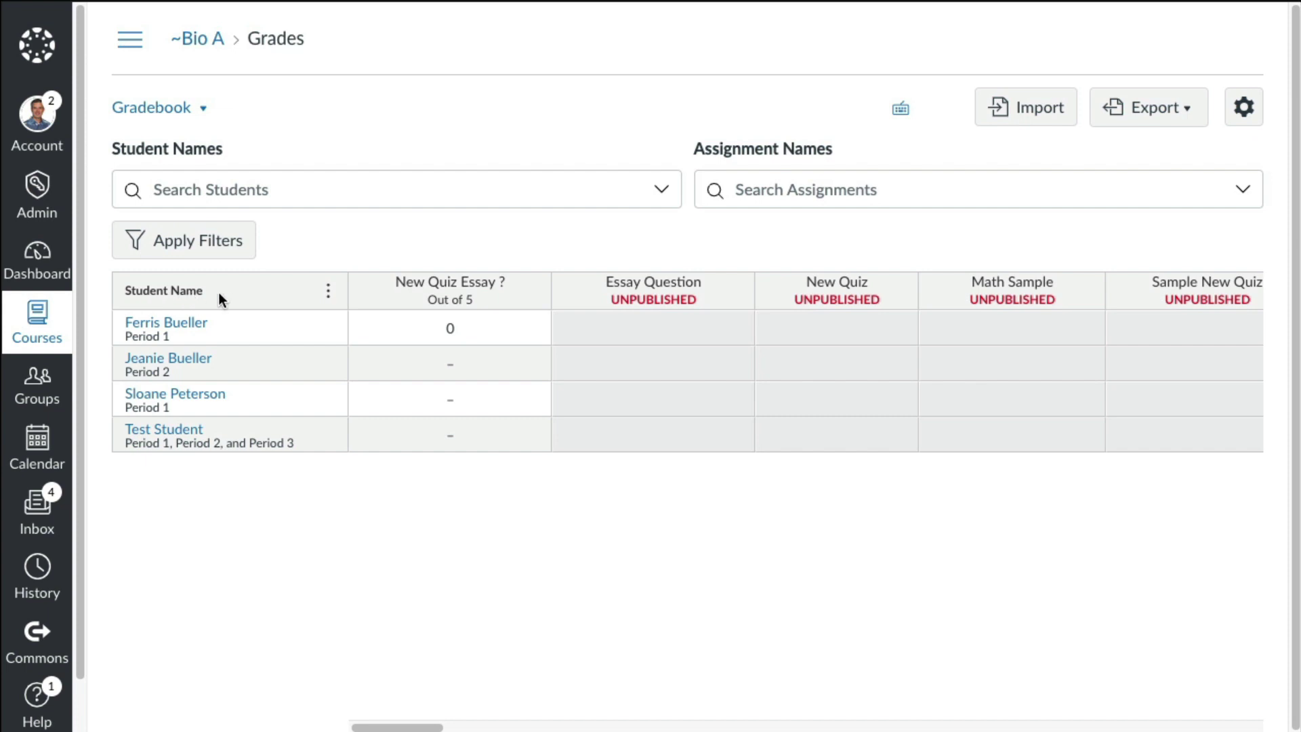
Turn Concluded enrollments on, then off again in the Student Name column options
click(329, 297)
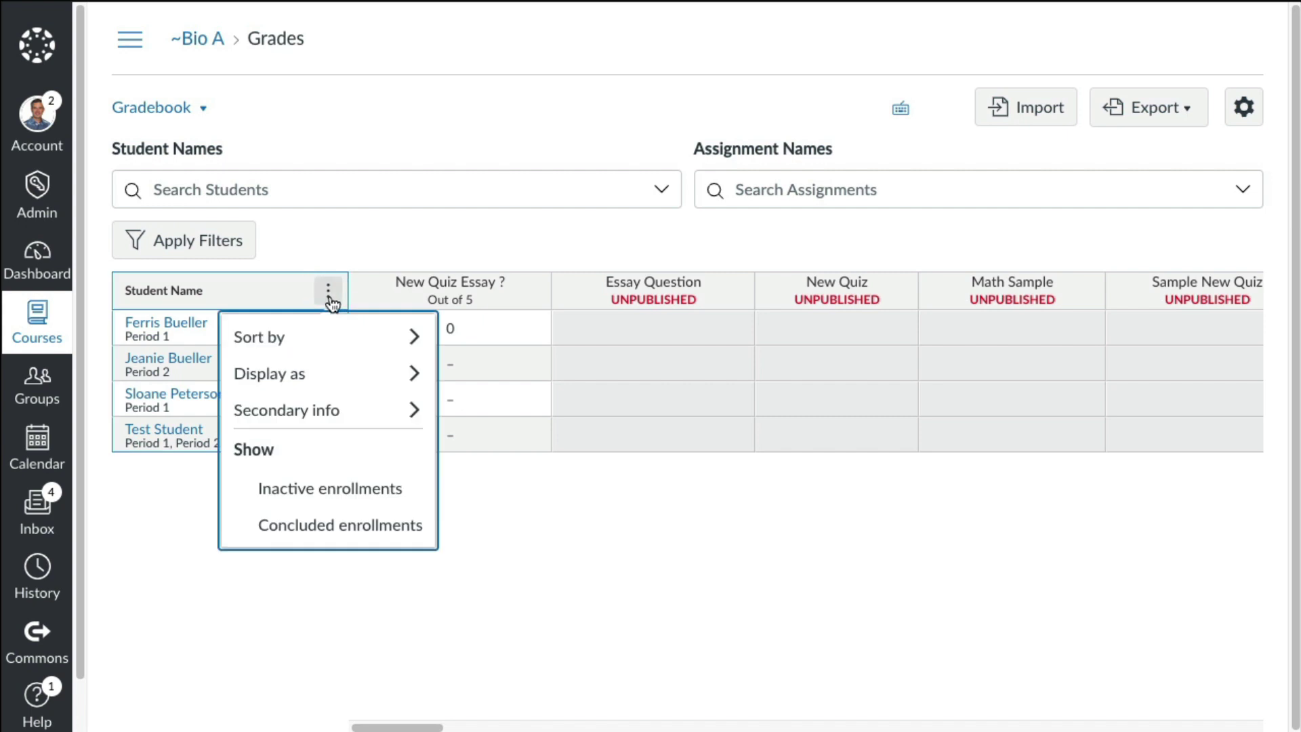
click(292, 536)
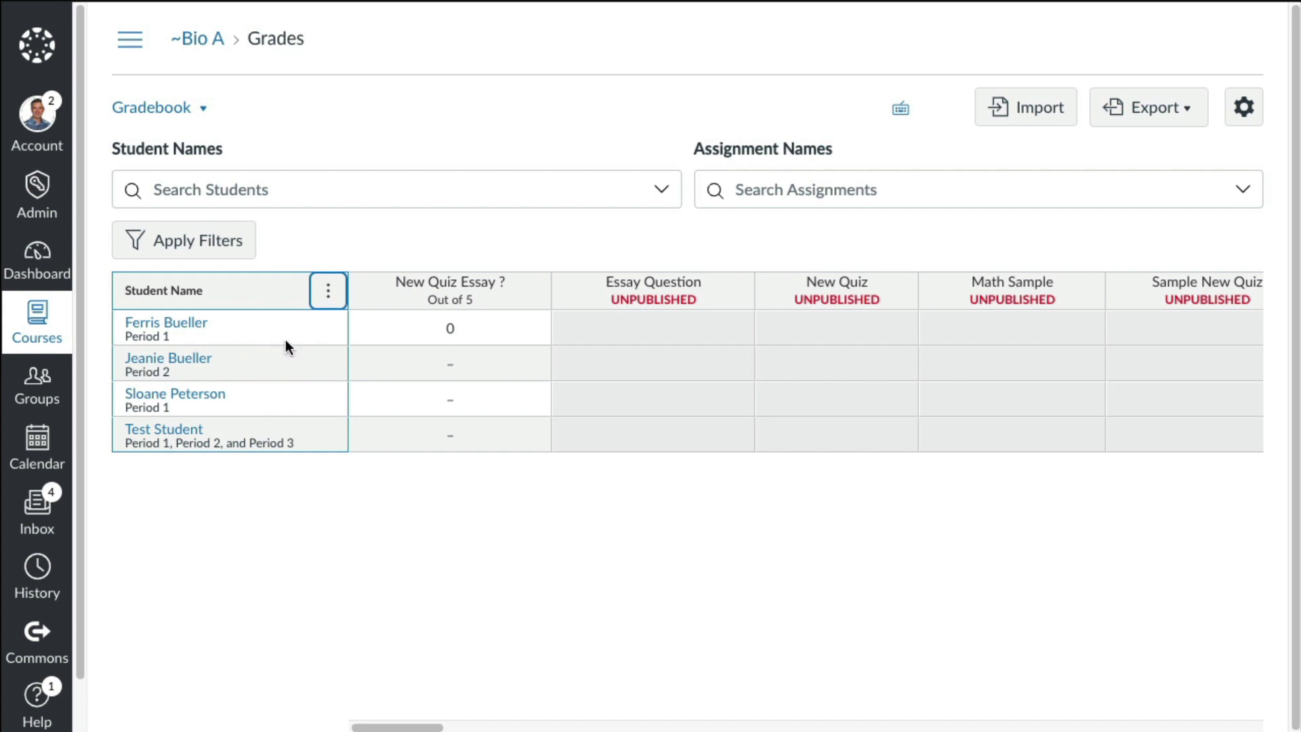
click(330, 291)
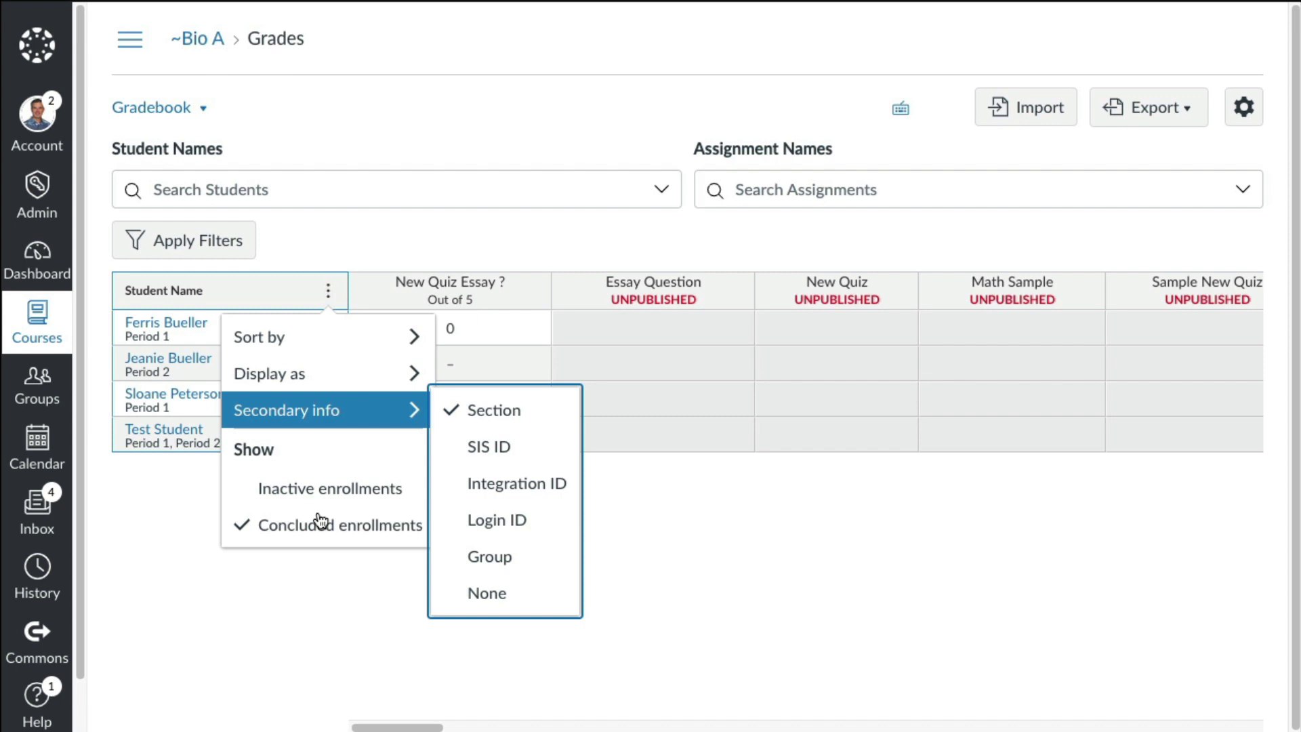
click(315, 529)
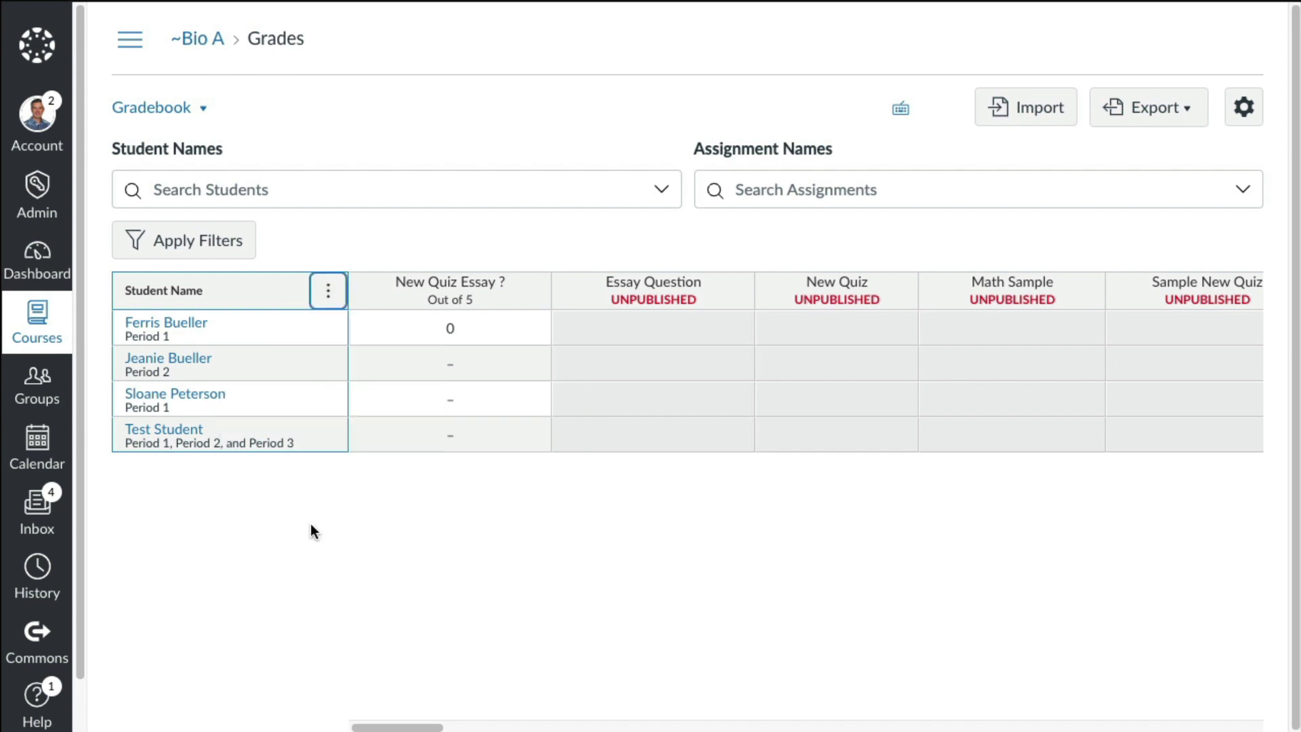
Review the Student Name column's Display as and Secondary info options, then close the menu
click(331, 295)
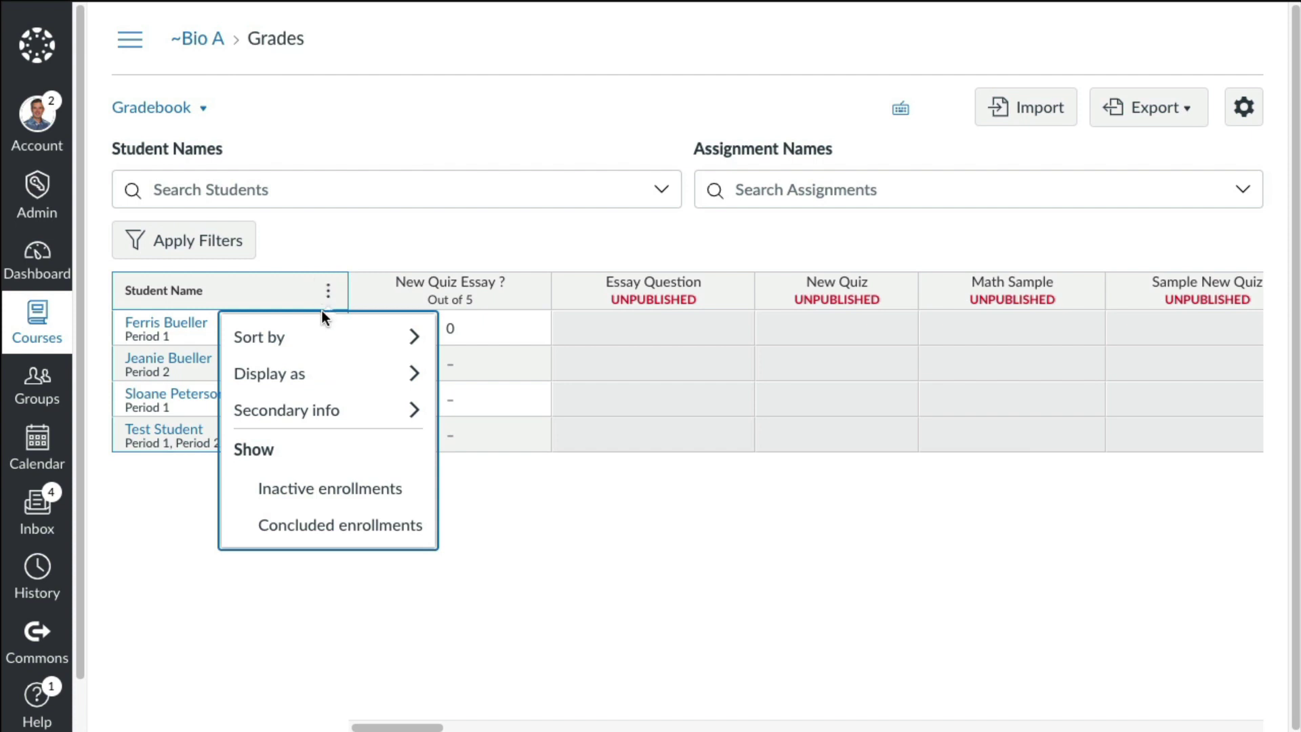
mouse_move(303, 374)
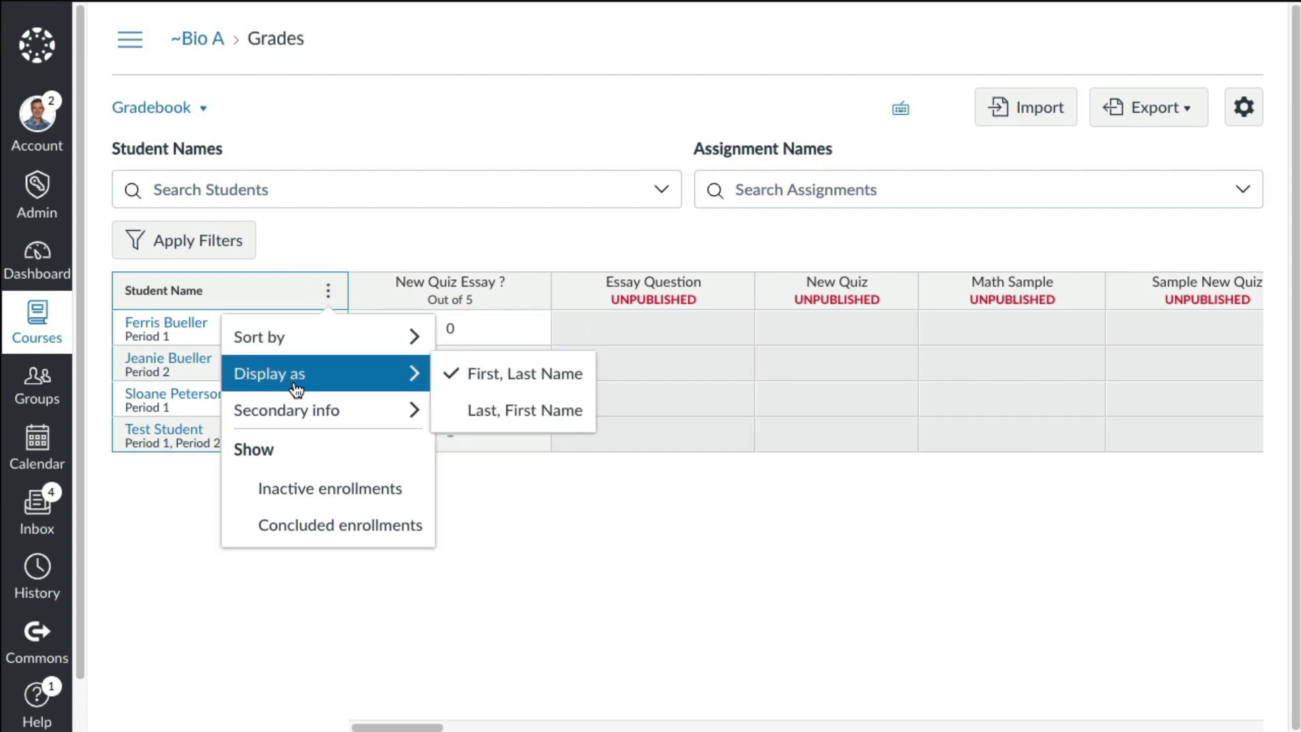
mouse_move(308, 428)
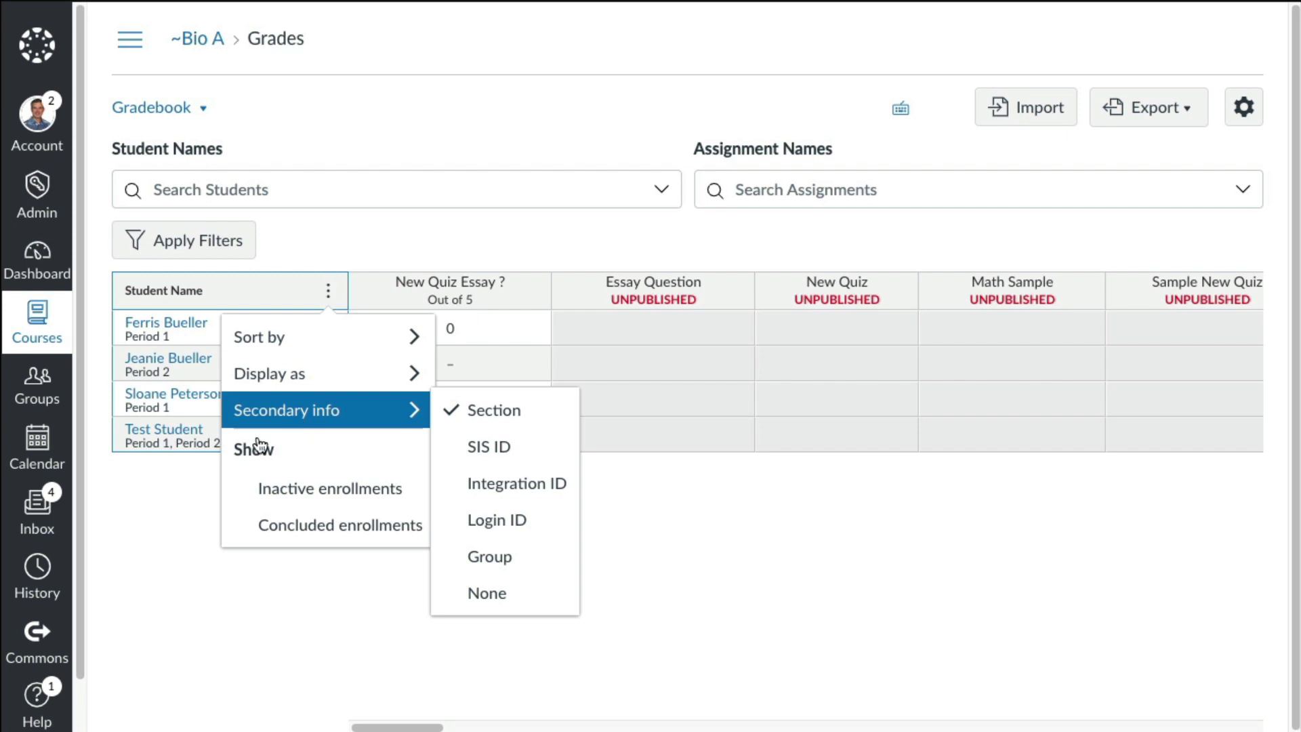
click(161, 579)
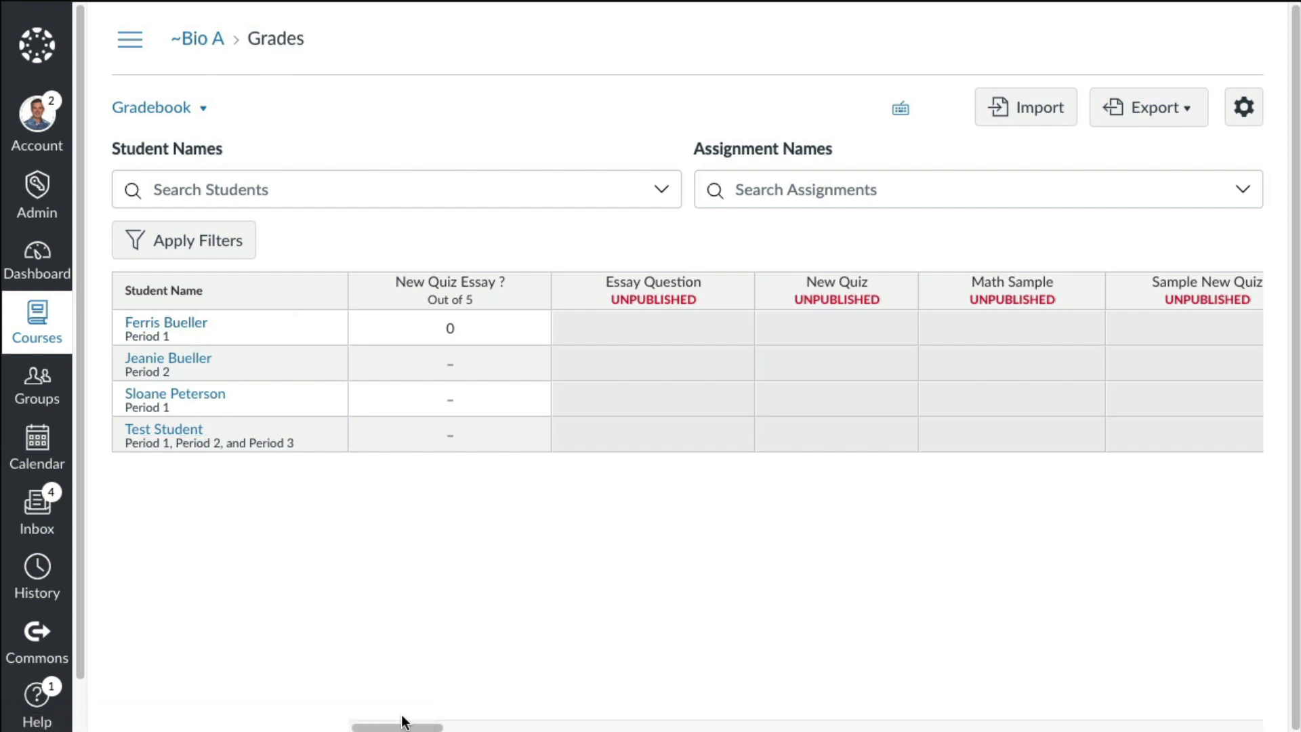
Move the Total column to the front of the gradebook and reload the page to confirm
drag(402, 722, 1262, 720)
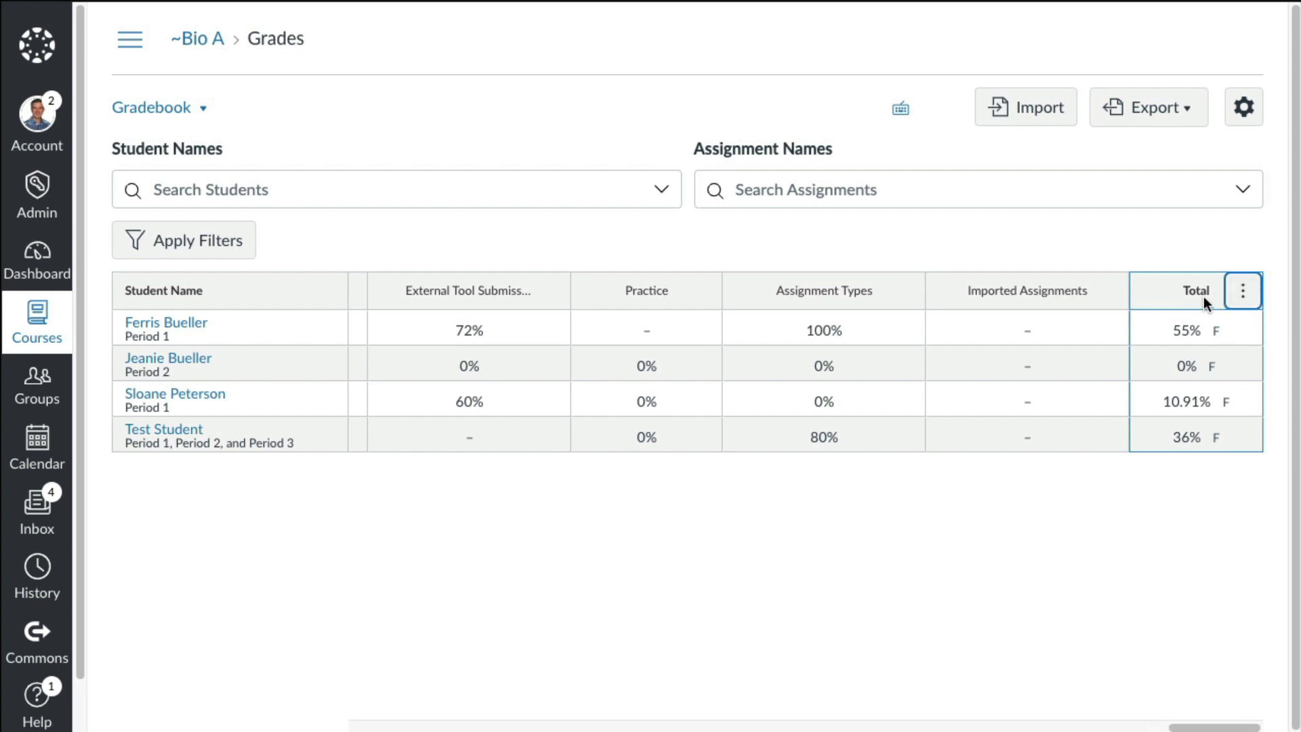
click(1244, 298)
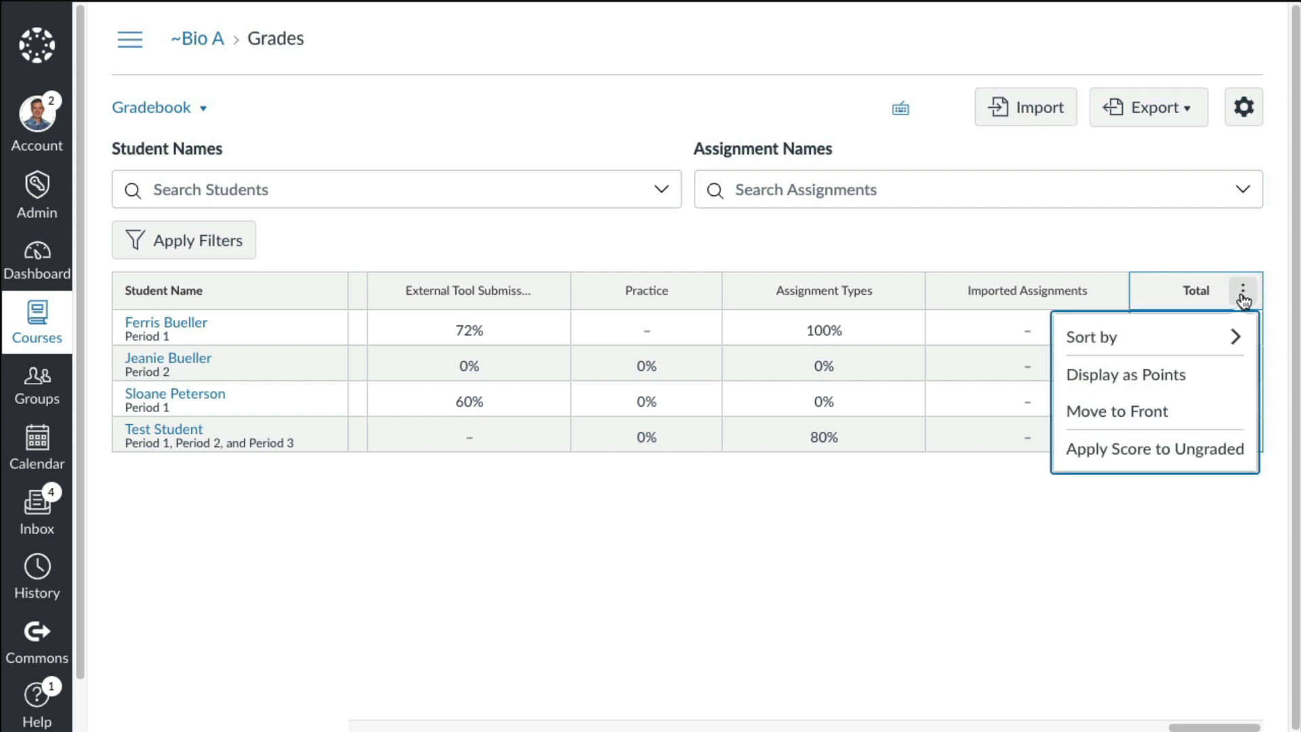
click(1139, 411)
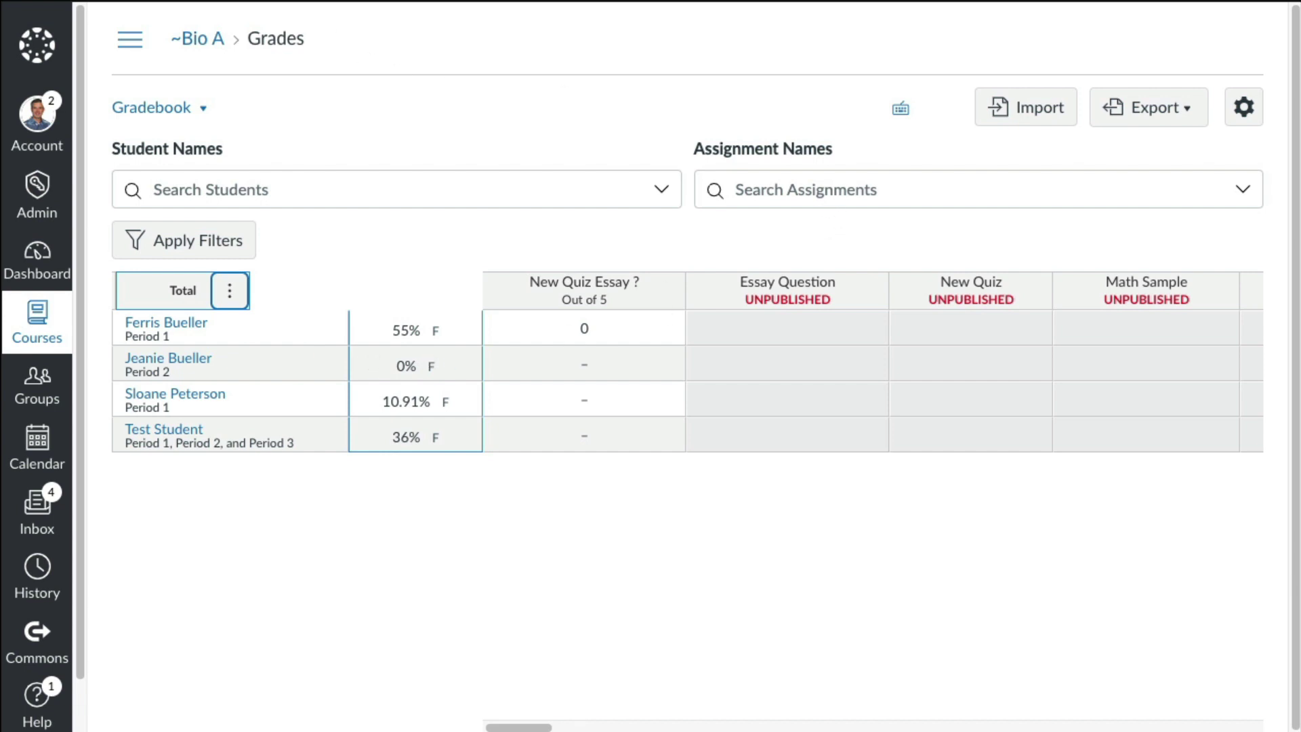
key(F5)
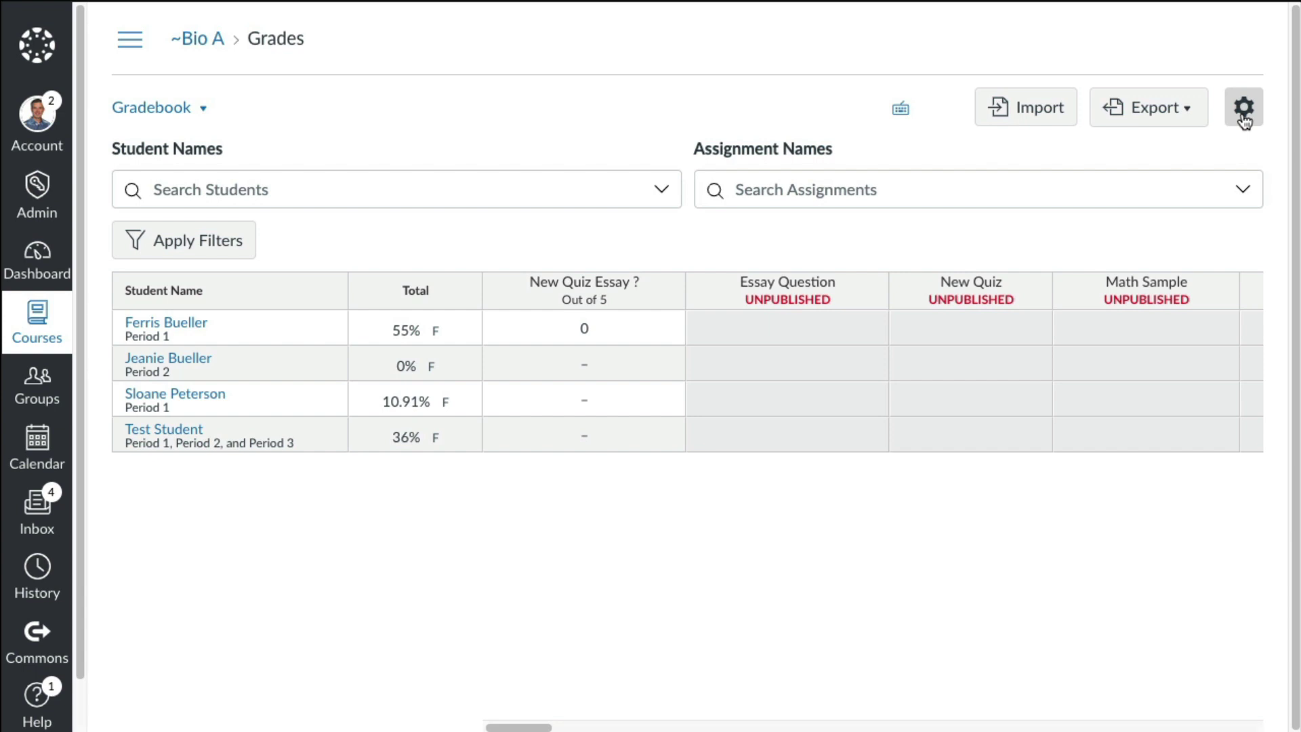
In View Options, arrange by Due Date - Newest to Oldest, hide unpublished assignments, show Notes, and apply
click(1244, 109)
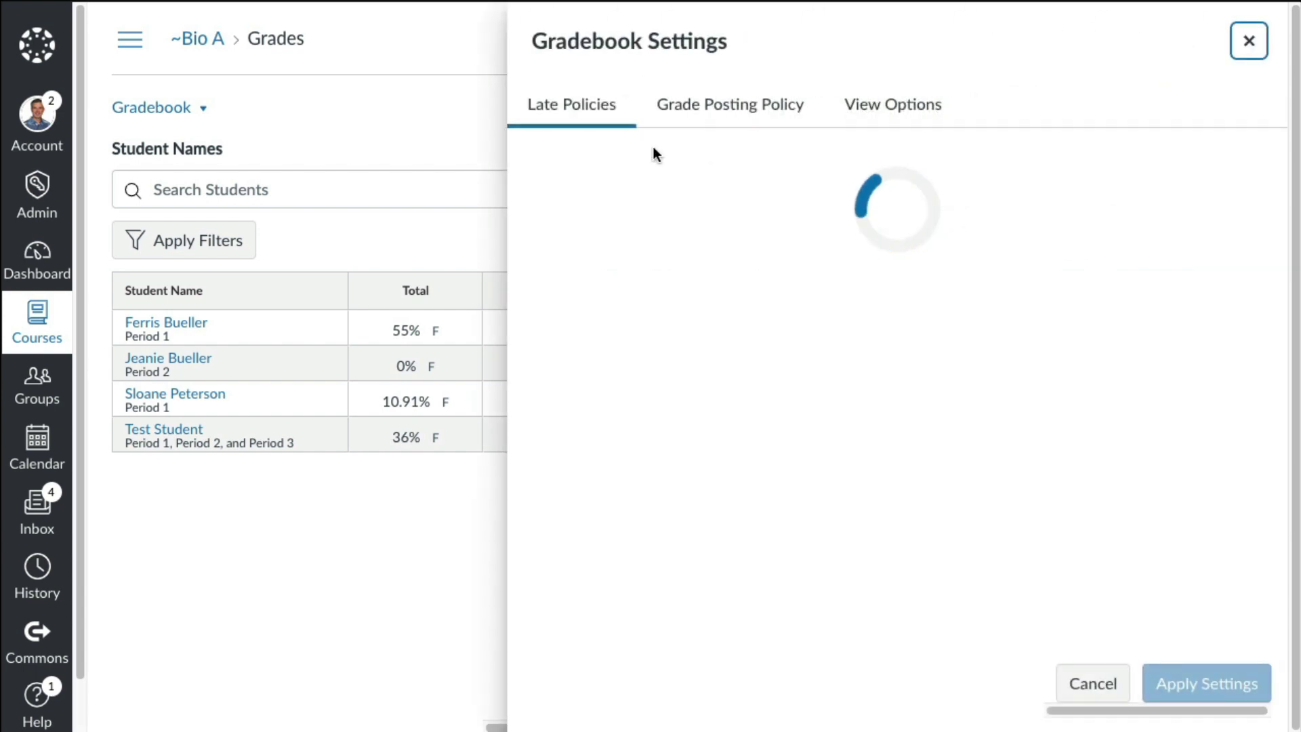
click(895, 122)
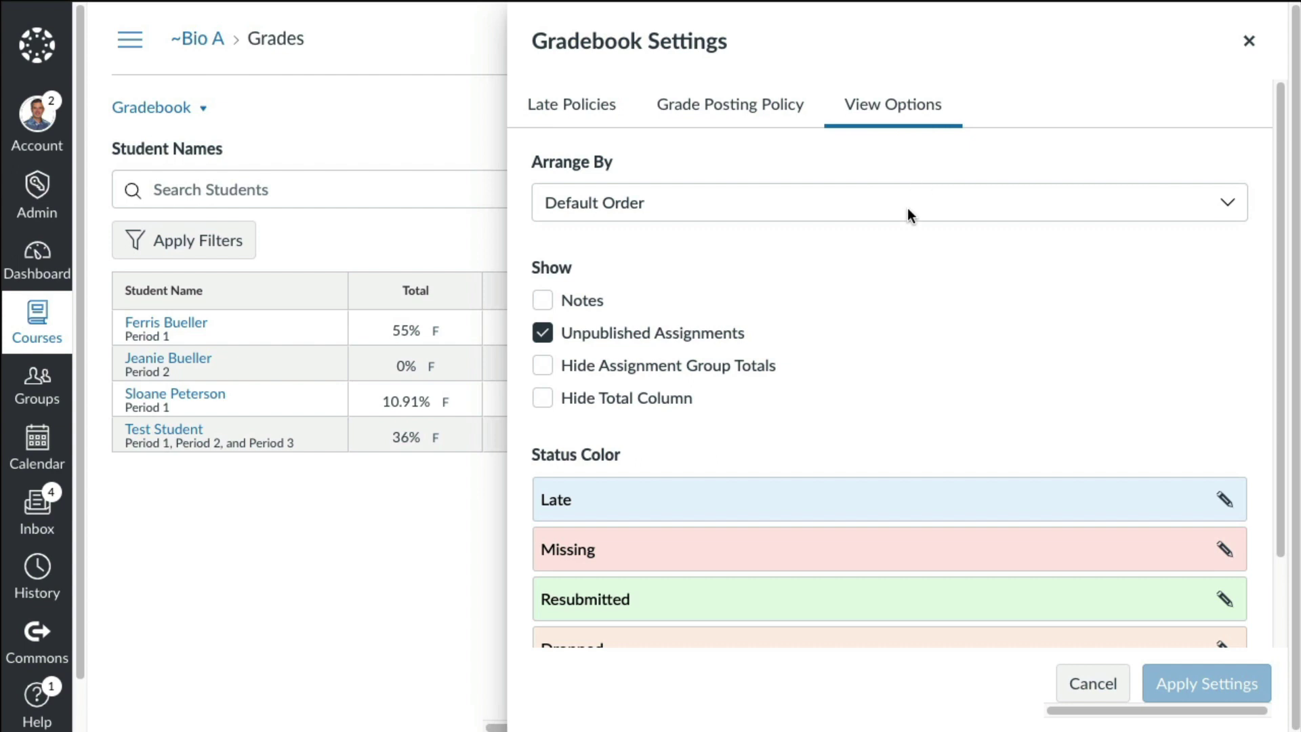
click(1221, 204)
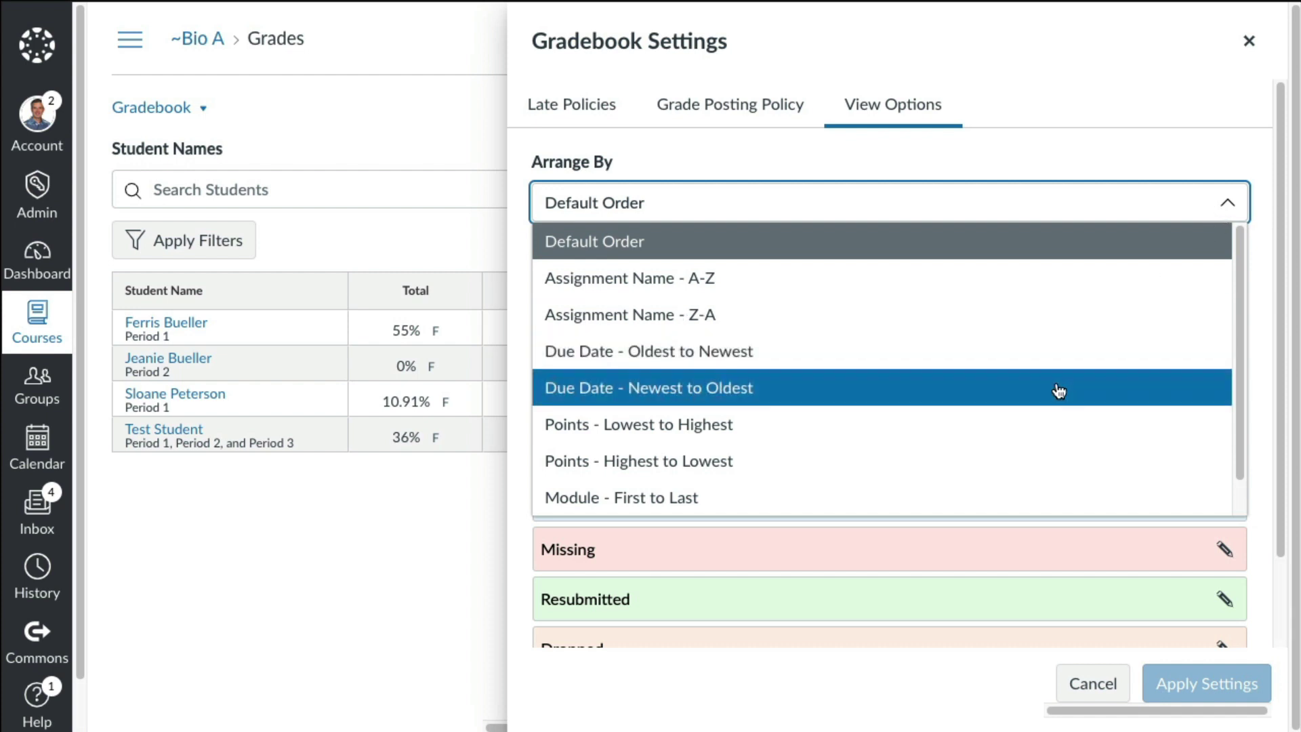
click(1059, 388)
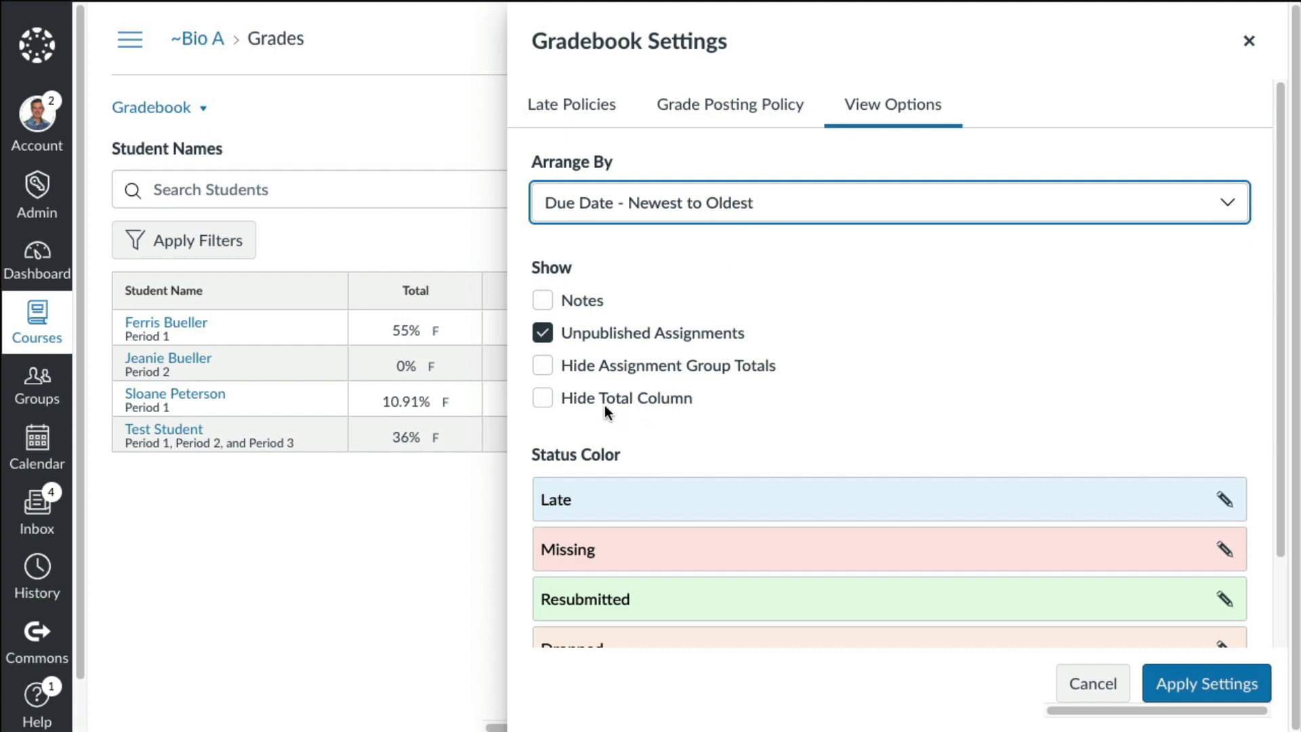
click(547, 330)
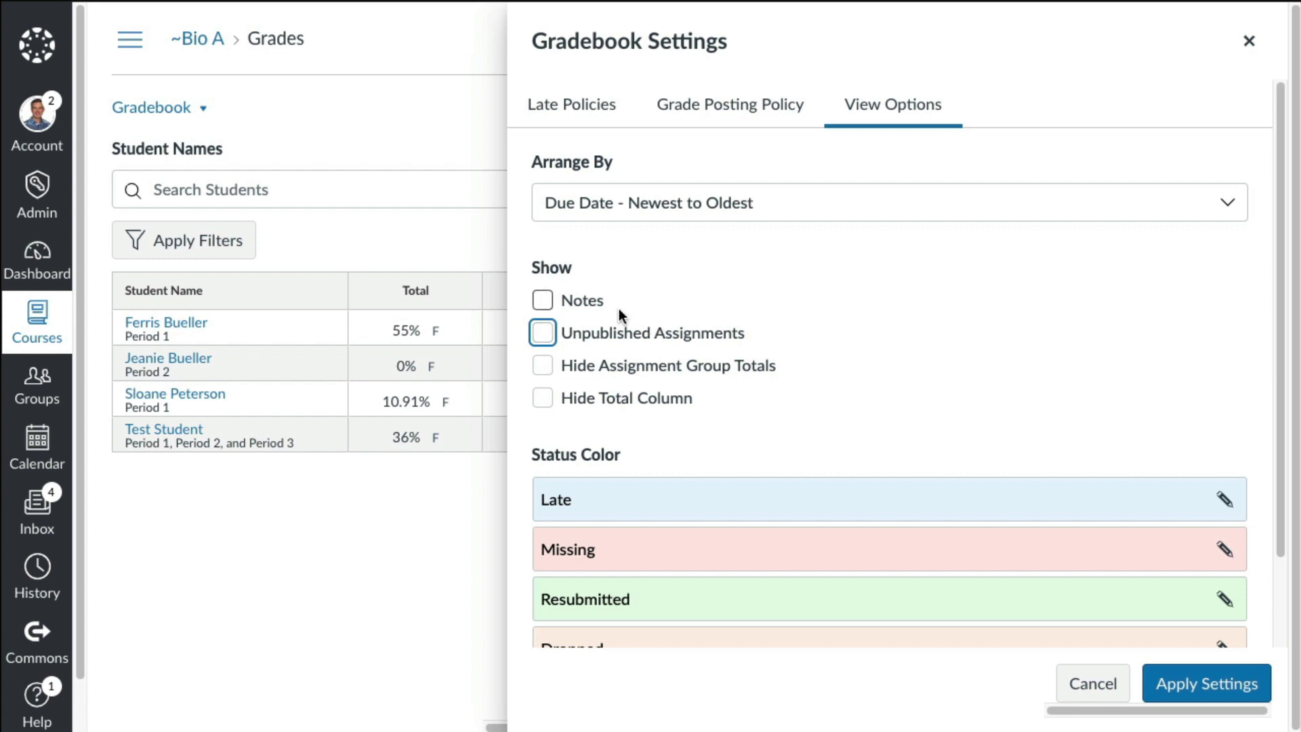
click(543, 300)
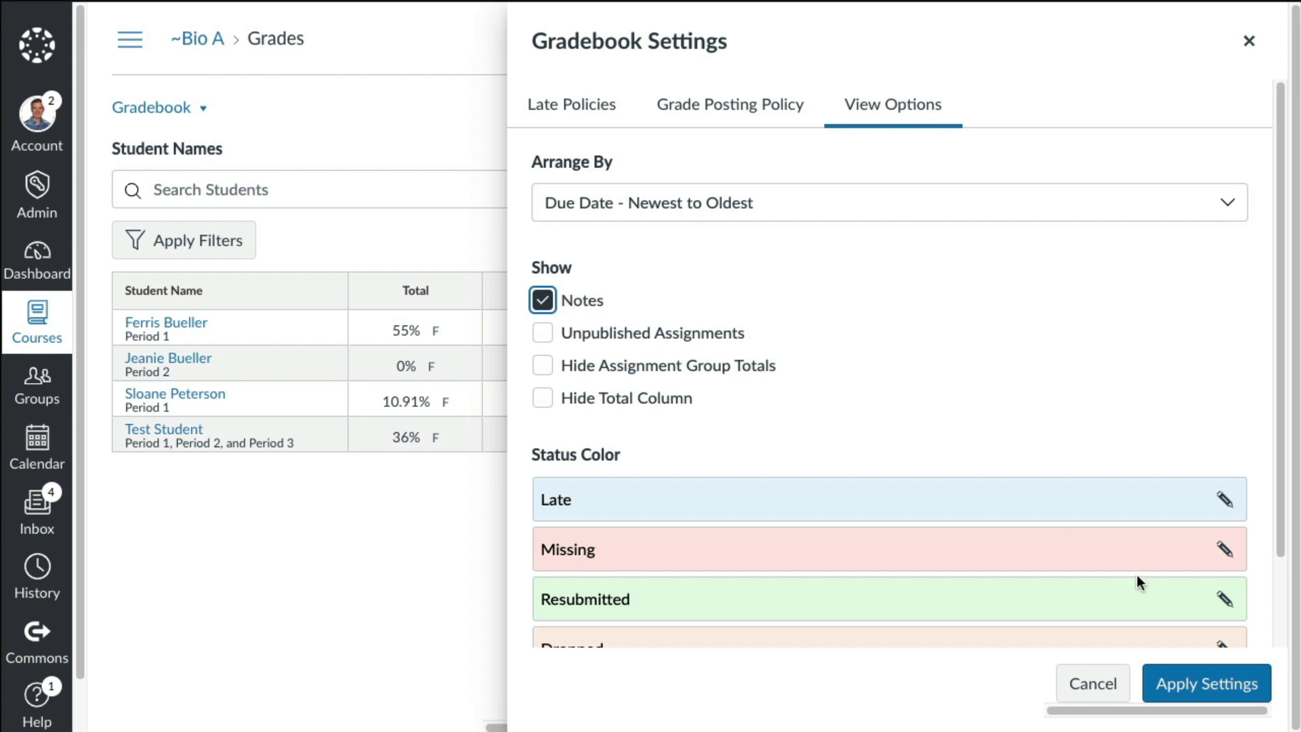
scroll(1137, 575, down, 2)
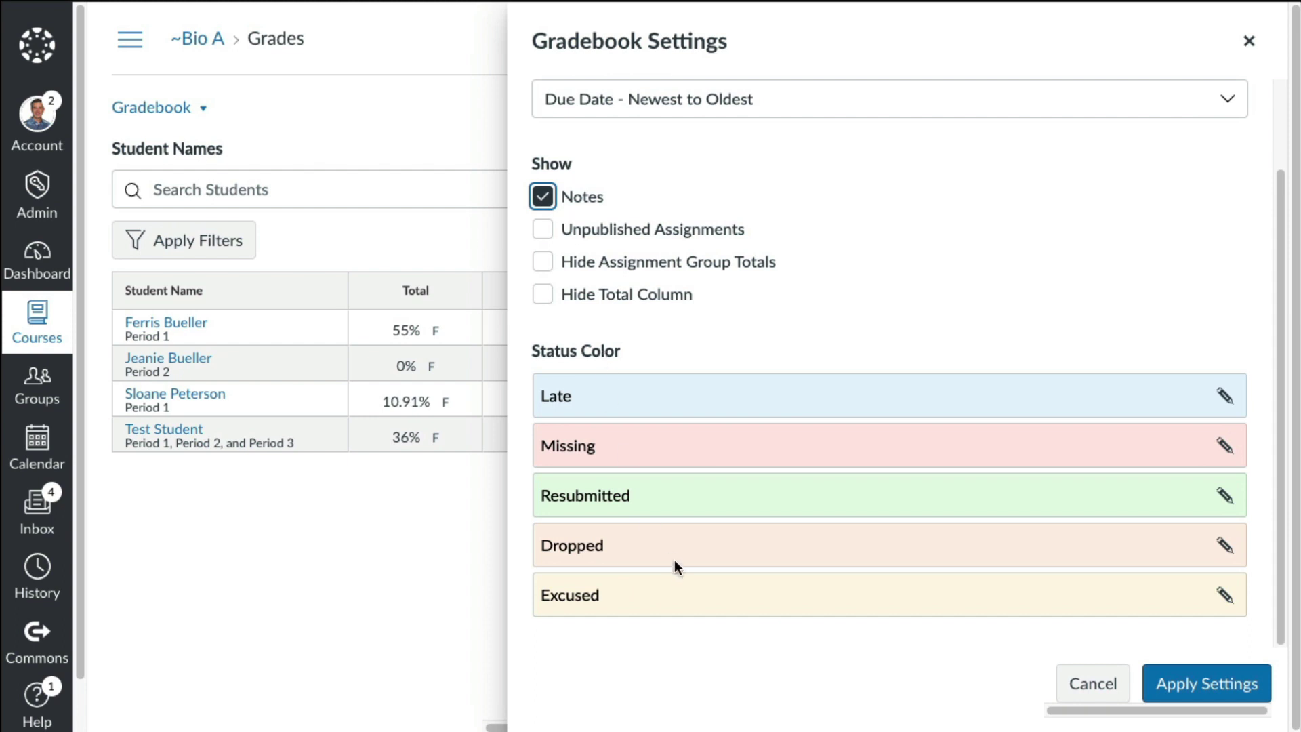
scroll(941, 482, up, 2)
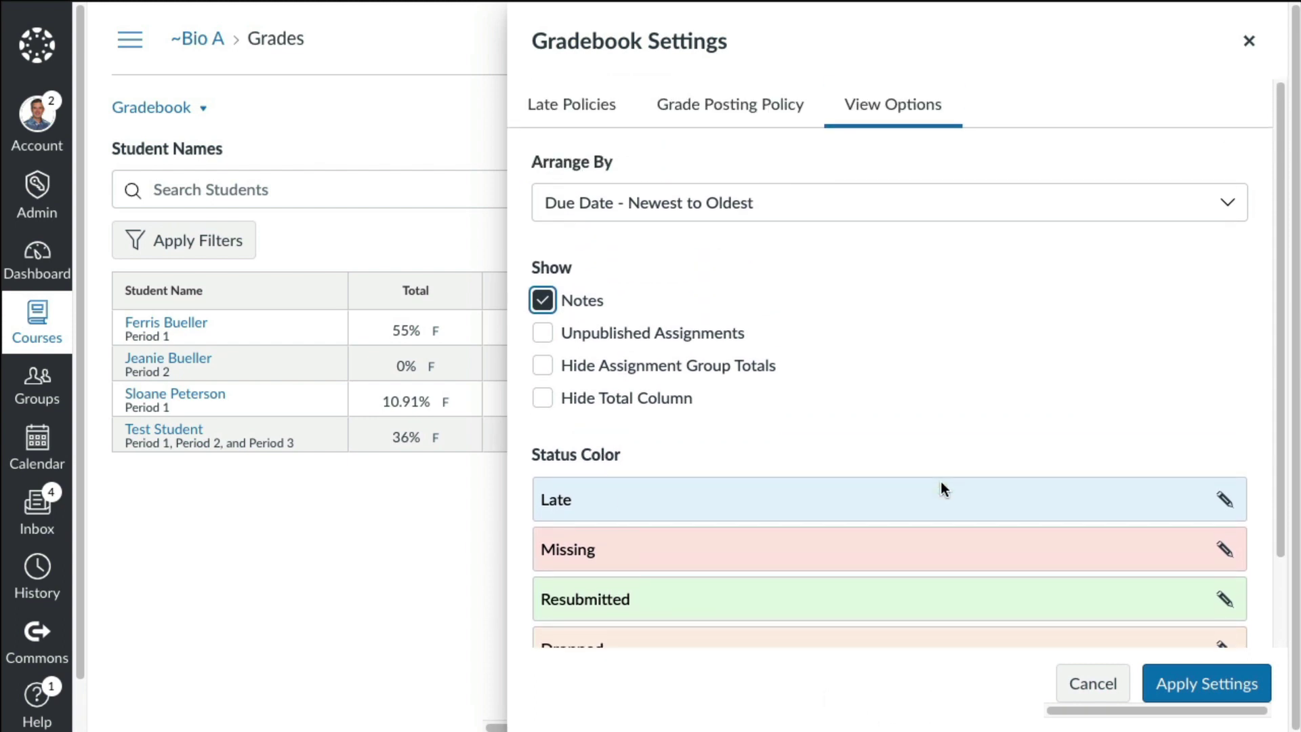
click(1216, 690)
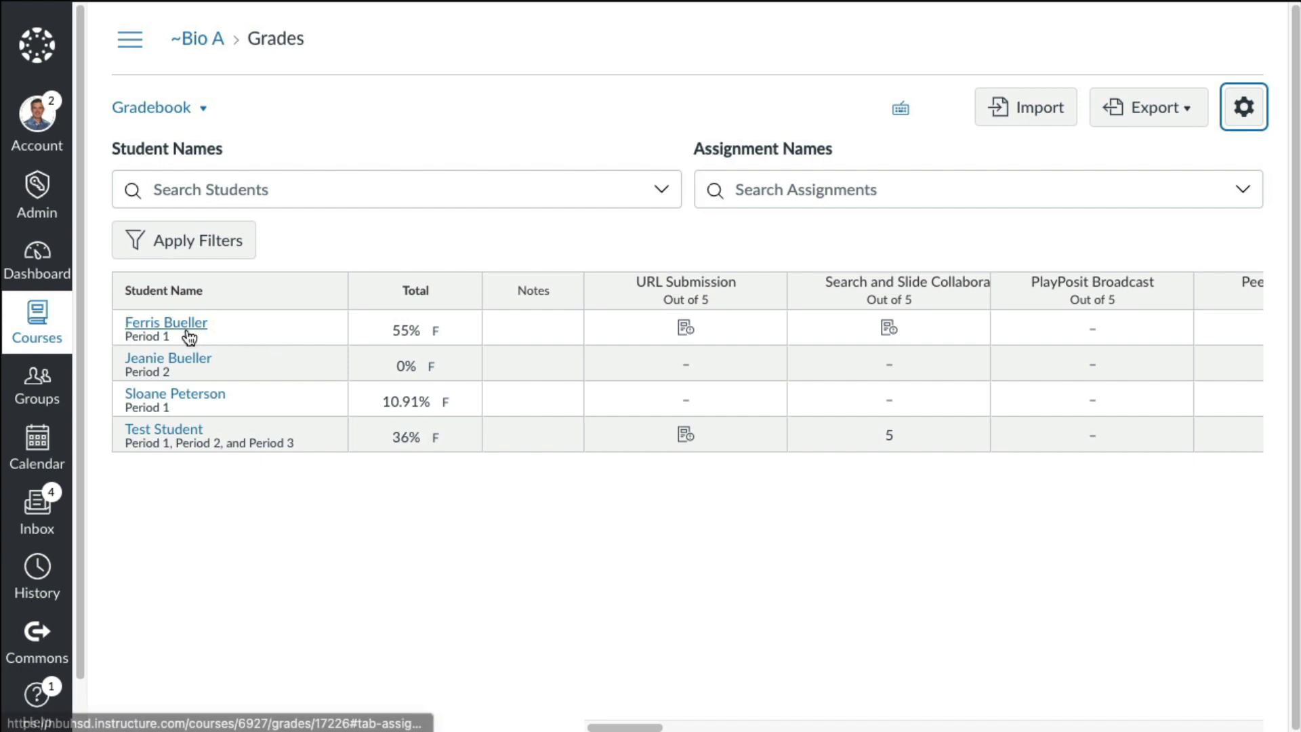
Enter and save the note 'truant' in the first student's Notes cell
click(526, 329)
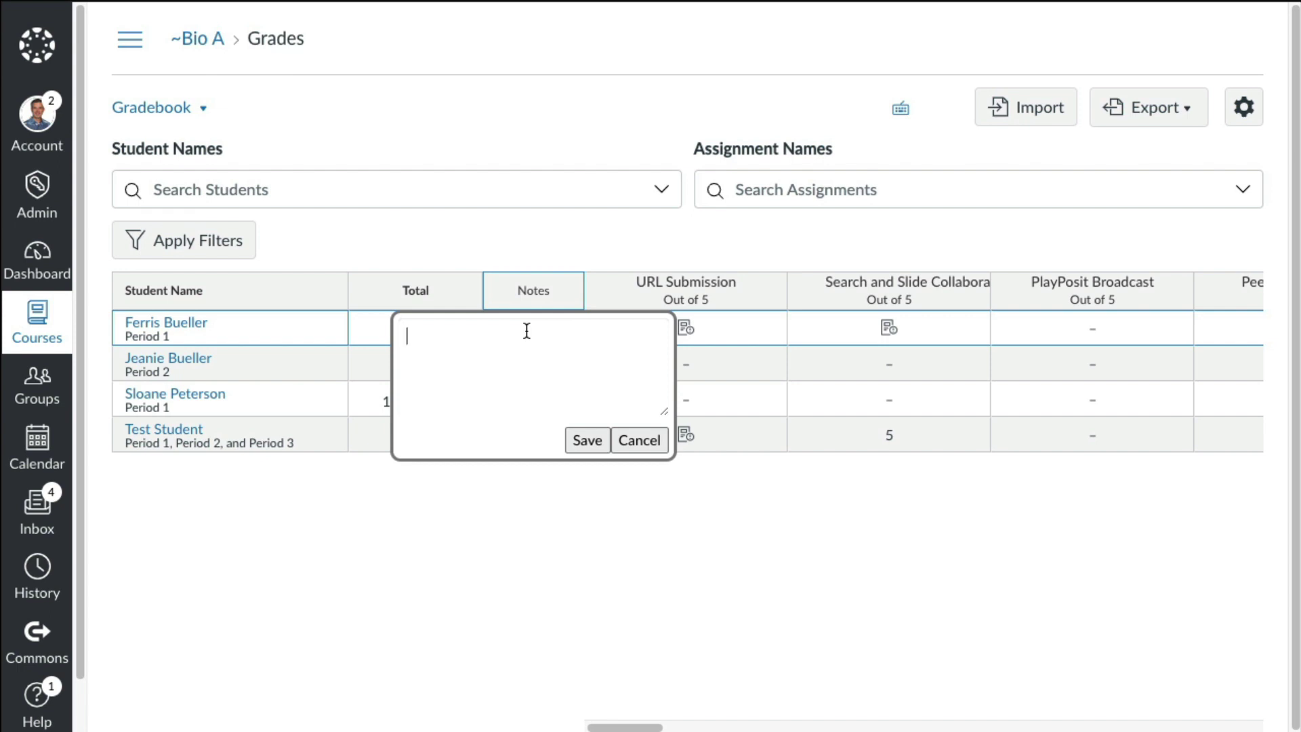
text(truant)
click(589, 442)
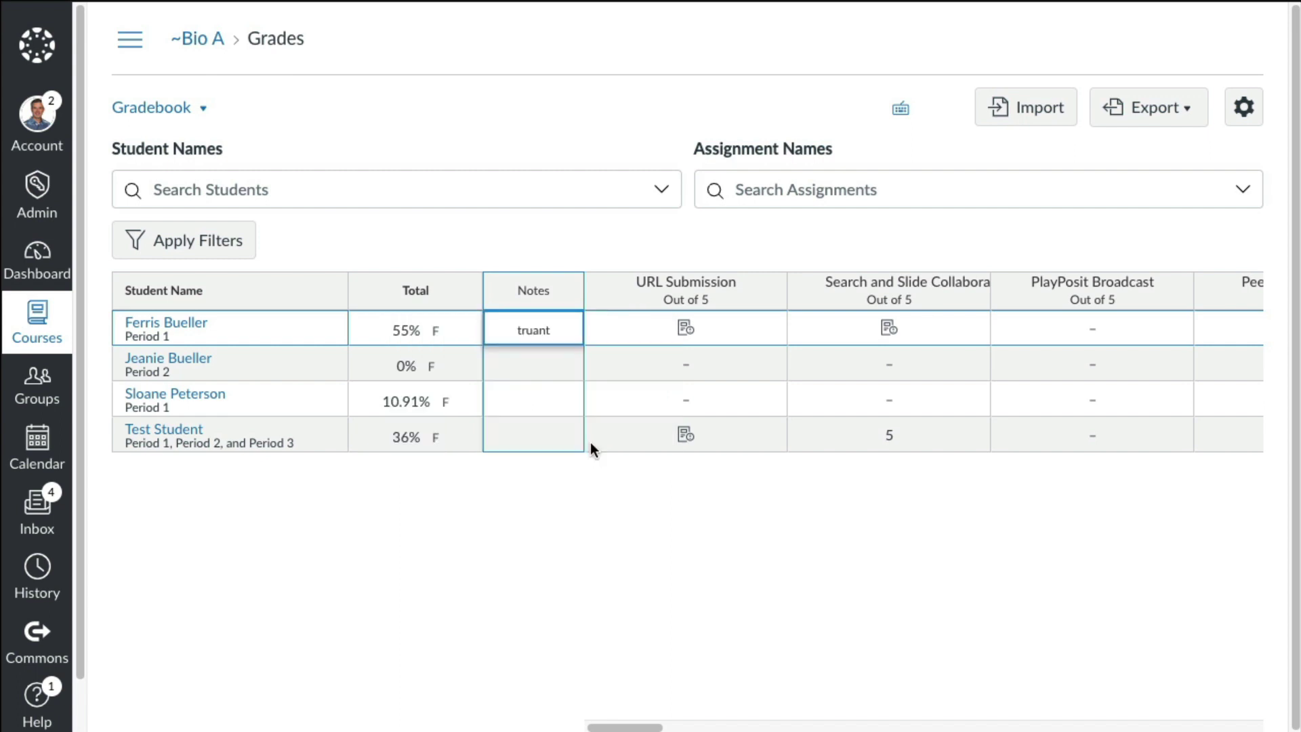